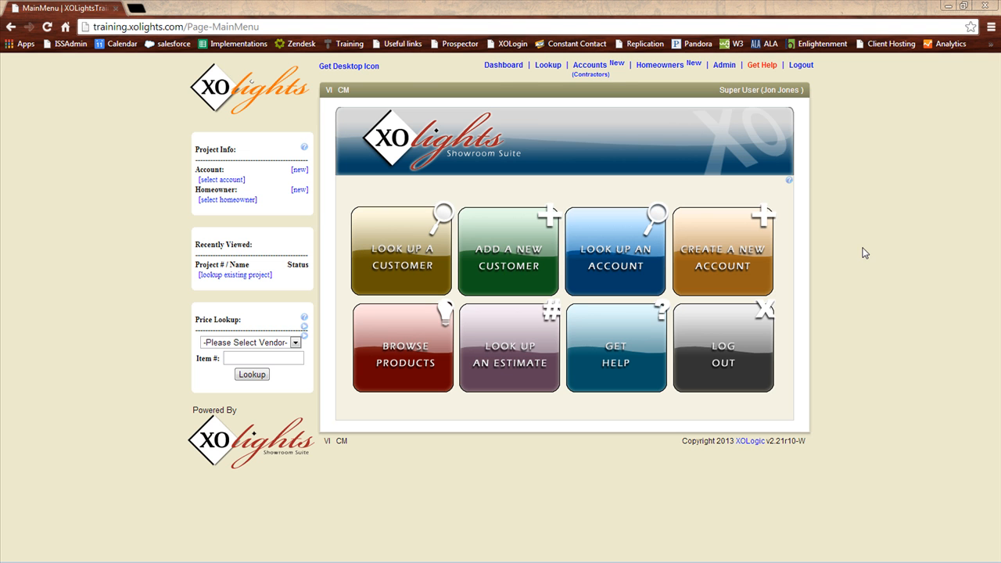
- Open the paper layout of the Example Tags entry in the Tags & Labels administration for editing
{"action": "left_click", "coordinate": [723, 66]}
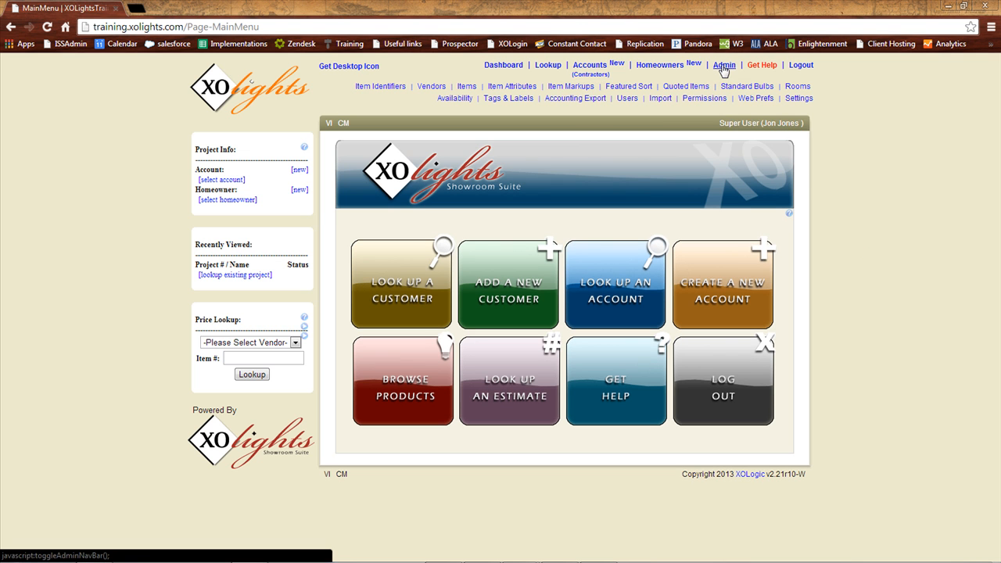
{"action": "left_click", "coordinate": [527, 100]}
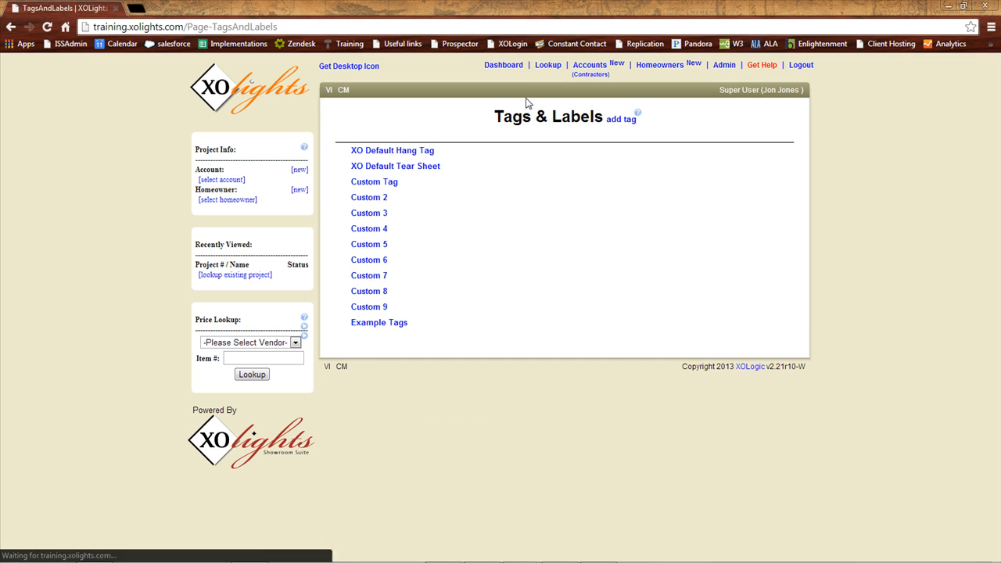
{"action": "left_click", "coordinate": [395, 325]}
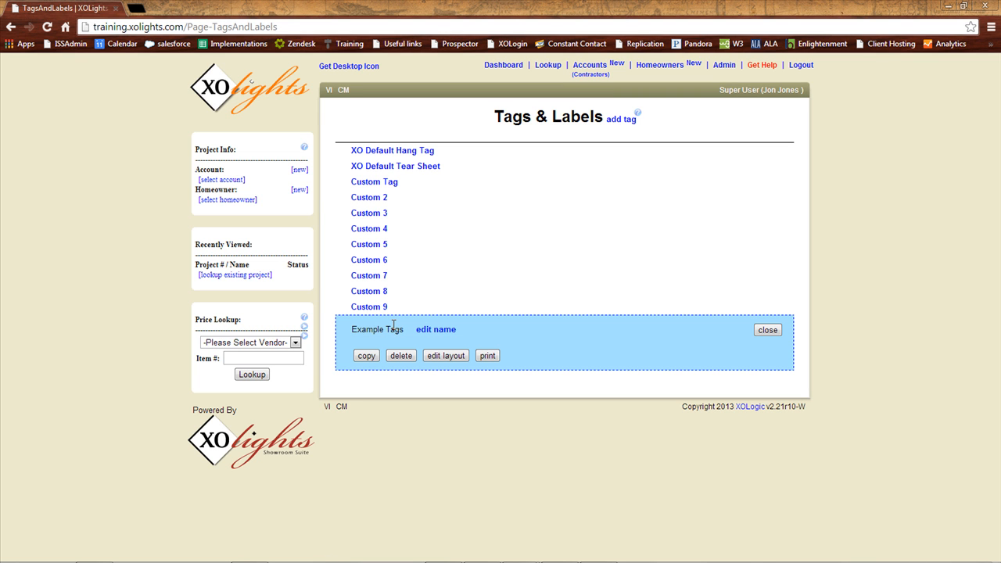
{"action": "left_click", "coordinate": [457, 364]}
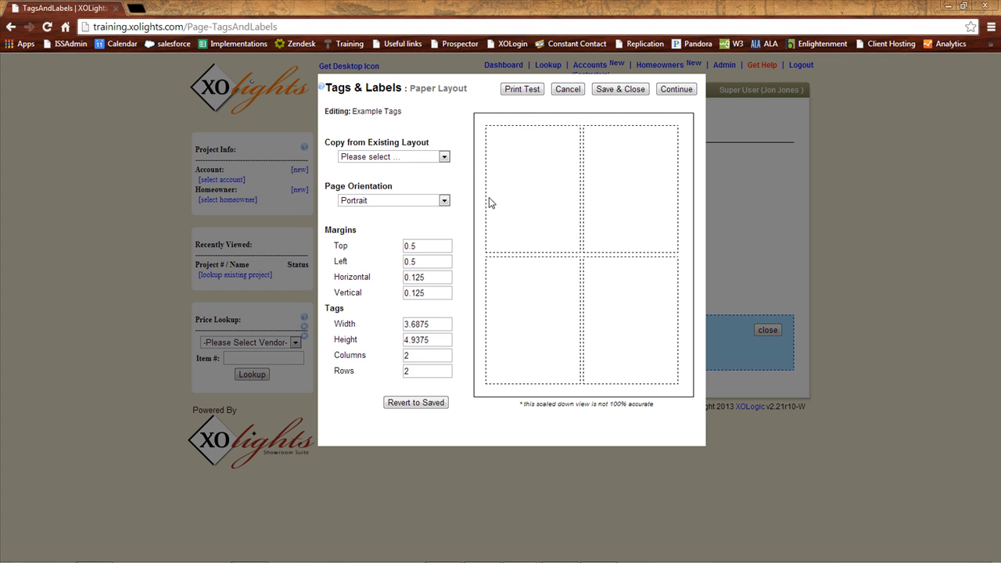
- Continue to the tag layout and set its scaling to 100 %
{"action": "left_click", "coordinate": [677, 89]}
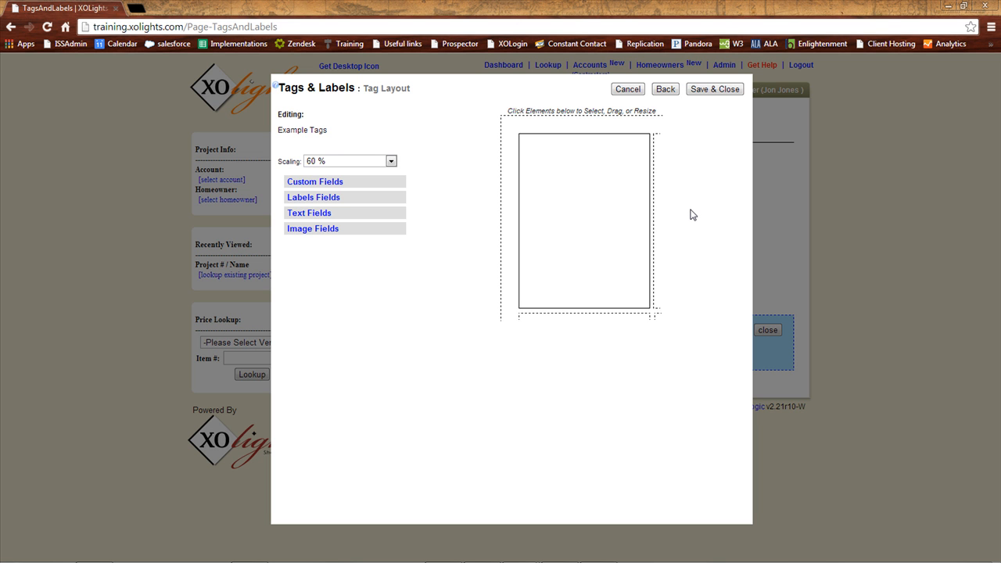
{"action": "left_click", "coordinate": [345, 164]}
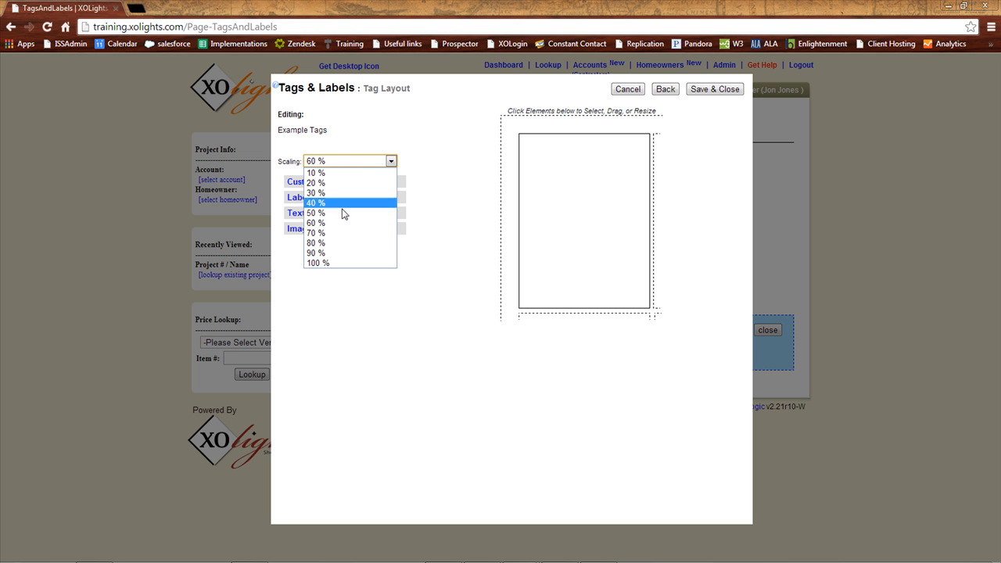
{"action": "left_click", "coordinate": [327, 265]}
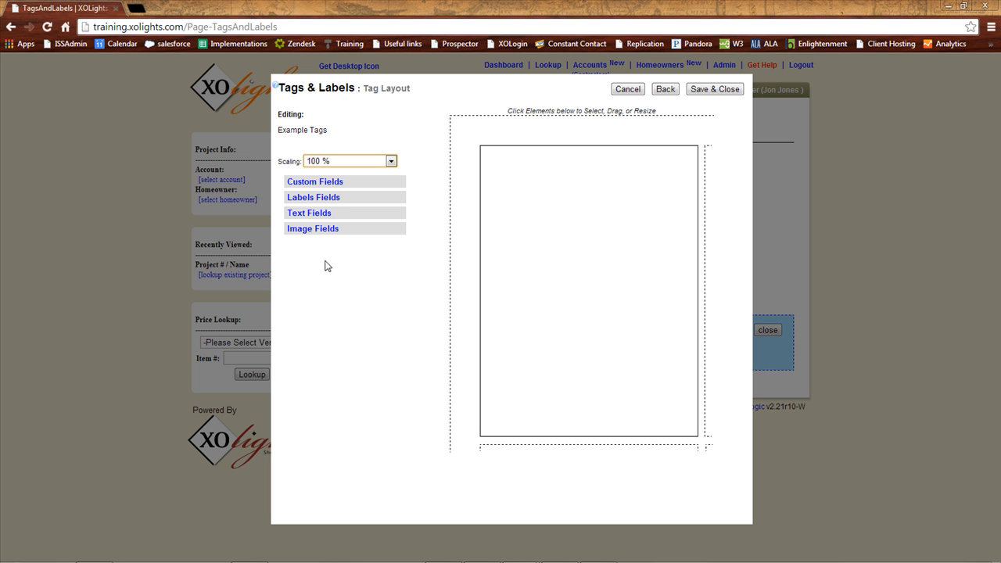
- Add the item image to the tag, shrink it to about 175 px square and place it at about X 11, Y 10 px
{"action": "left_click", "coordinate": [321, 230]}
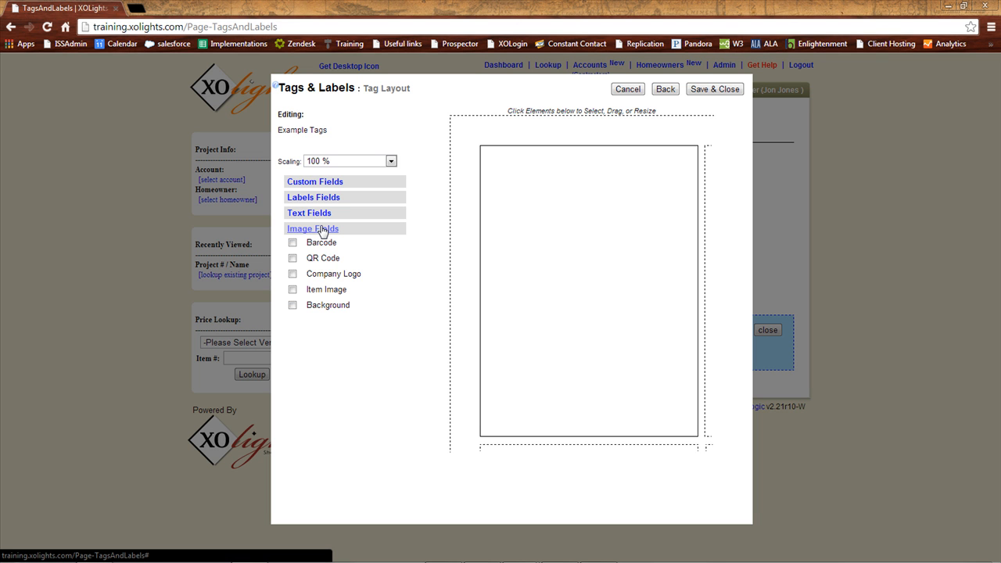
{"action": "left_click", "coordinate": [292, 291]}
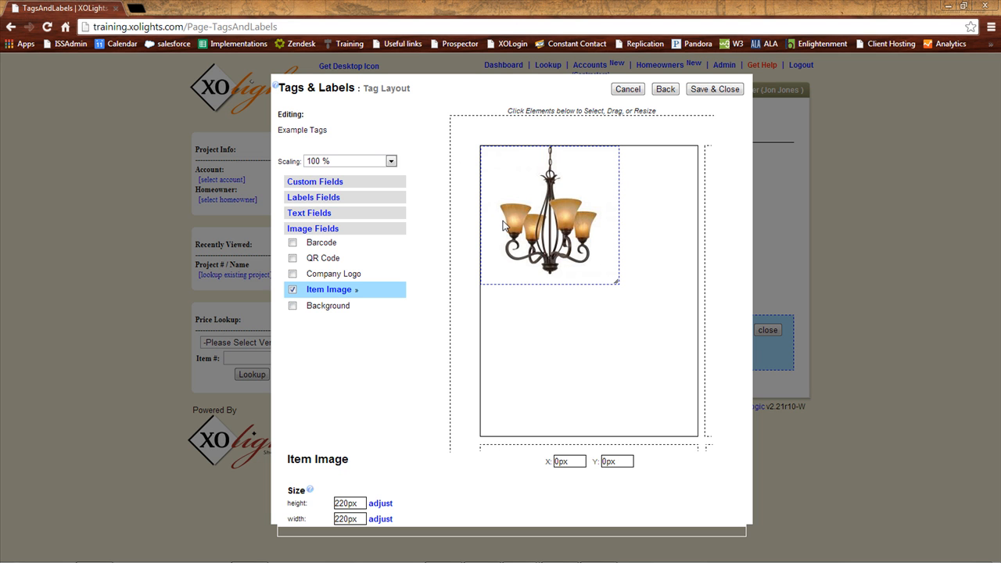
{"action": "left_click_drag", "start_coordinate": [513, 220], "coordinate": [522, 233]}
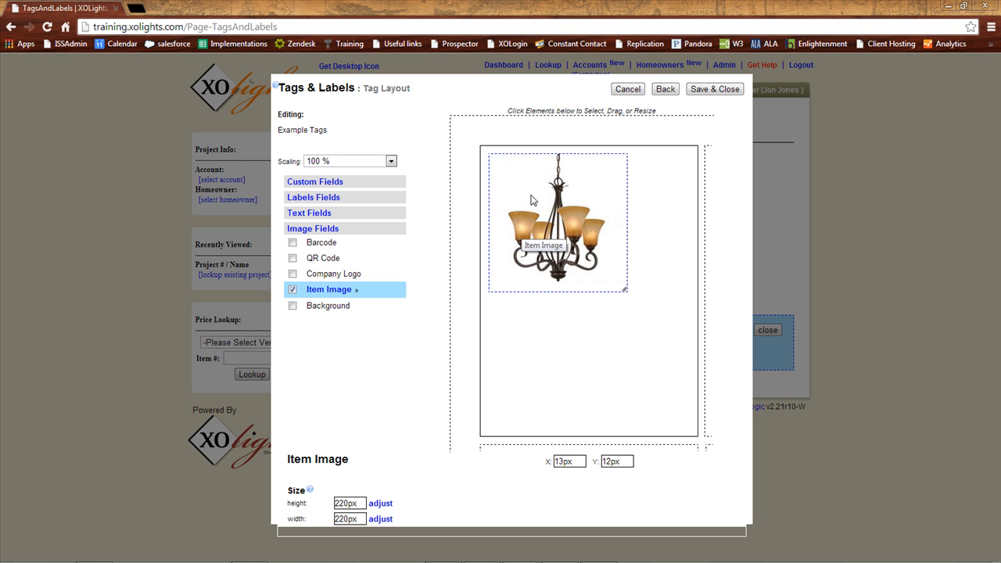
{"action": "left_click_drag", "start_coordinate": [534, 195], "coordinate": [564, 217]}
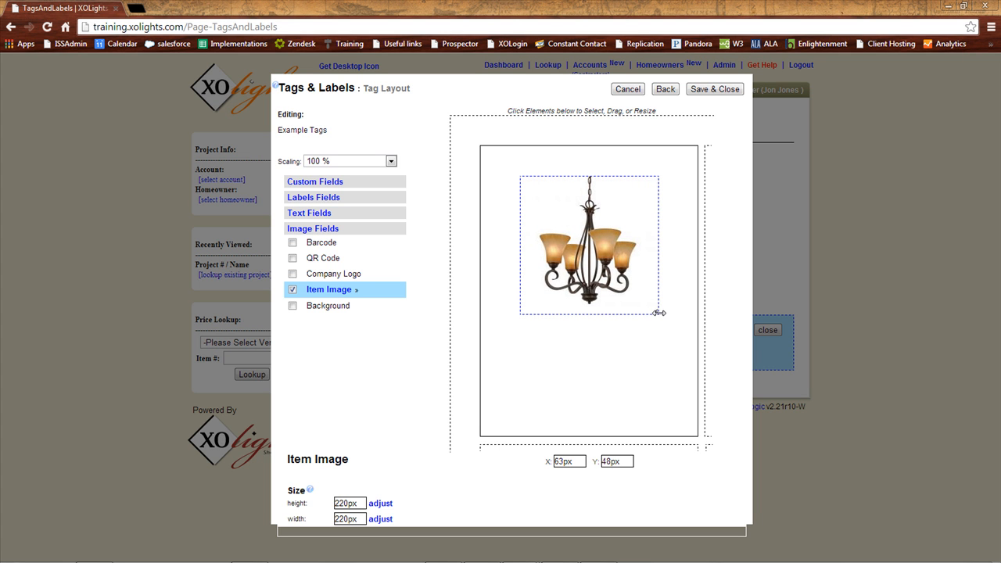
{"action": "left_click_drag", "start_coordinate": [654, 311], "coordinate": [625, 282]}
{"action": "left_click_drag", "start_coordinate": [588, 251], "coordinate": [556, 233]}
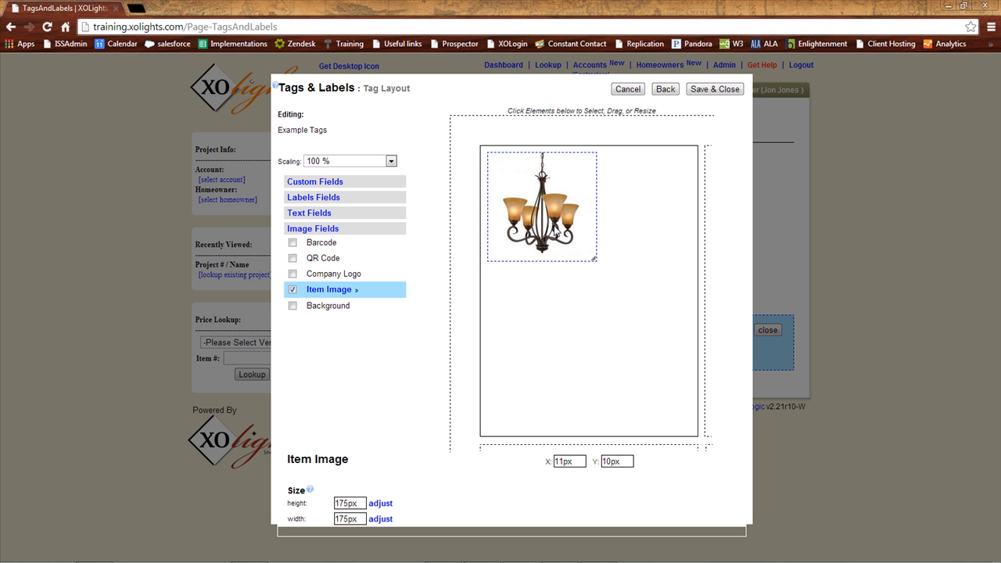
- Add a QR code about 102 px square at about X 198, Y 10 px, and try the barcode field, removing it again
{"action": "left_click", "coordinate": [294, 260]}
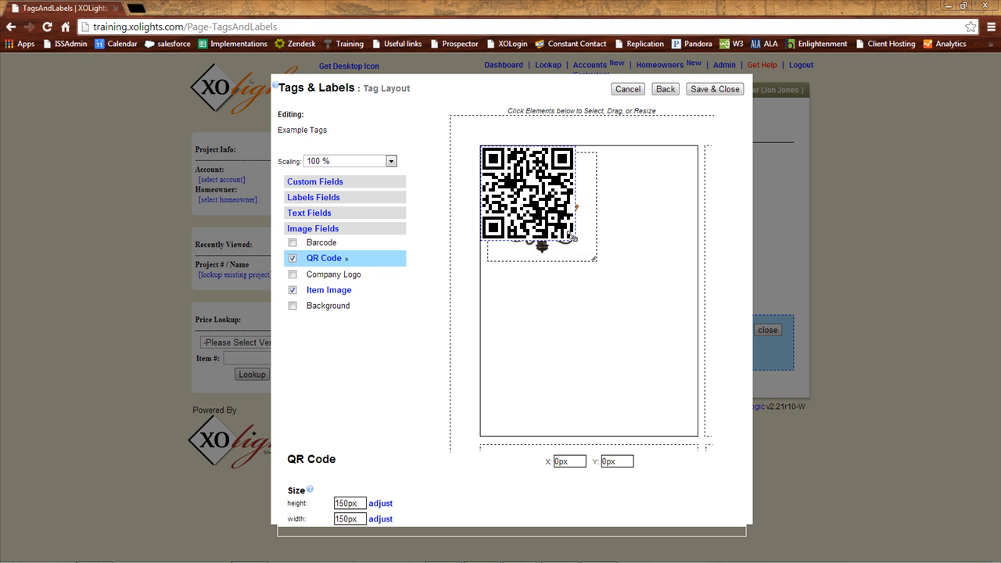
{"action": "left_click_drag", "start_coordinate": [554, 228], "coordinate": [639, 204]}
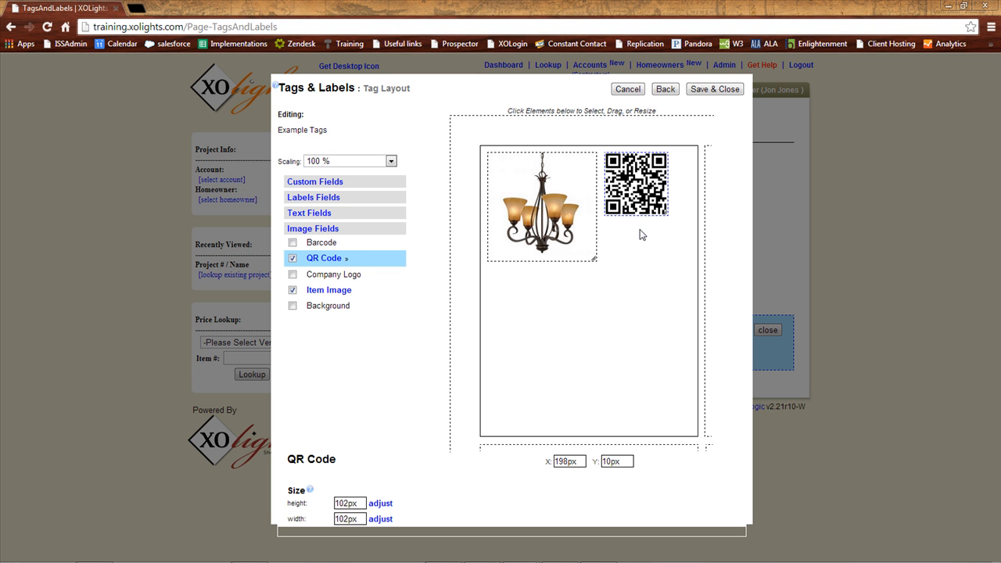
{"action": "left_click", "coordinate": [293, 244]}
{"action": "left_click", "coordinate": [292, 243]}
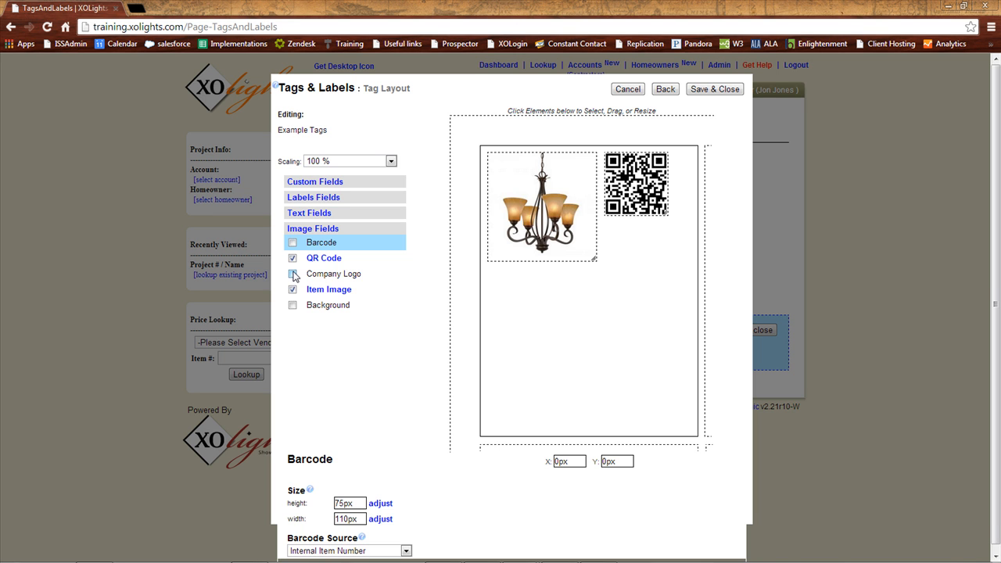
- Add the company logo field and place it below the item image at about X 68, Y 210 px
{"action": "left_click", "coordinate": [292, 274]}
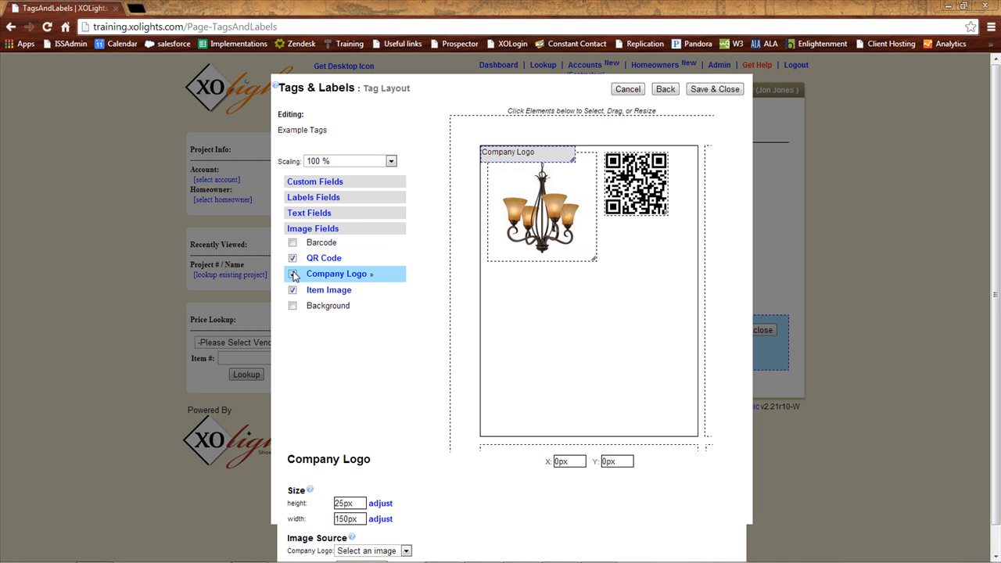
{"action": "left_click_drag", "start_coordinate": [528, 158], "coordinate": [570, 291]}
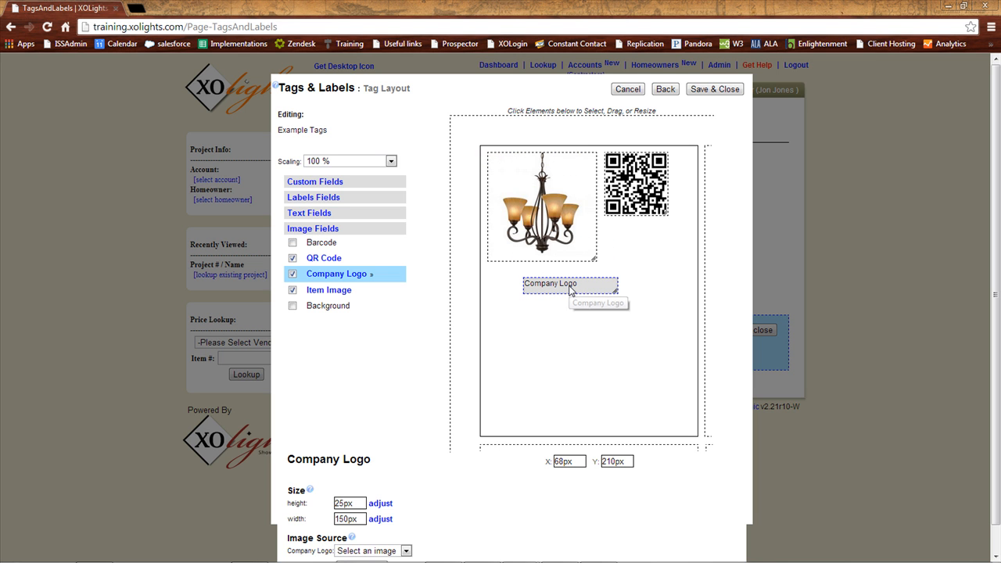
- Upload xo_icon.png from the My Stuff > Go-To-Folder > XO Logo folder as the company logo image
{"action": "left_click_drag", "start_coordinate": [999, 254], "coordinate": [998, 342]}
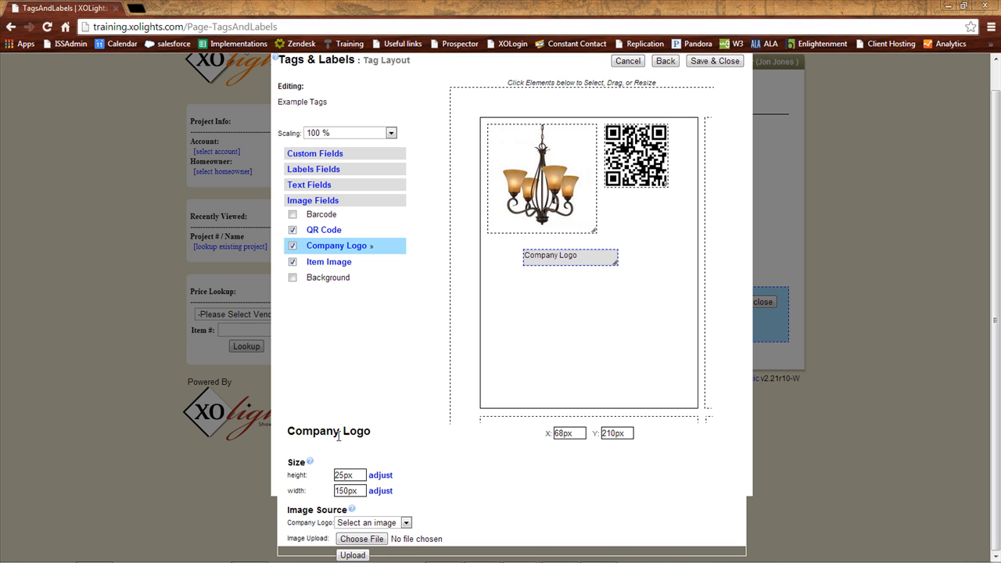
{"action": "left_click", "coordinate": [365, 545]}
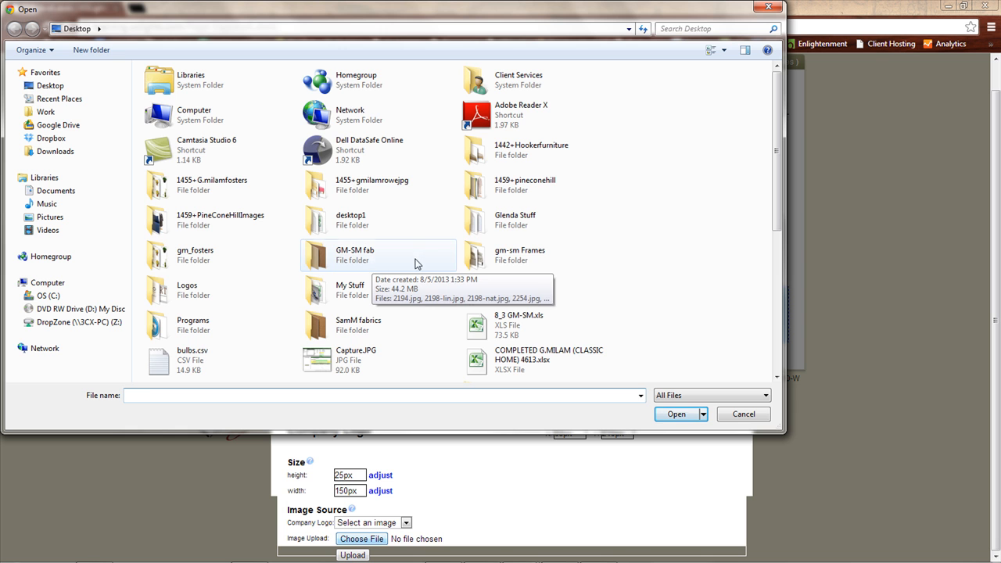
{"action": "double_click", "coordinate": [397, 297]}
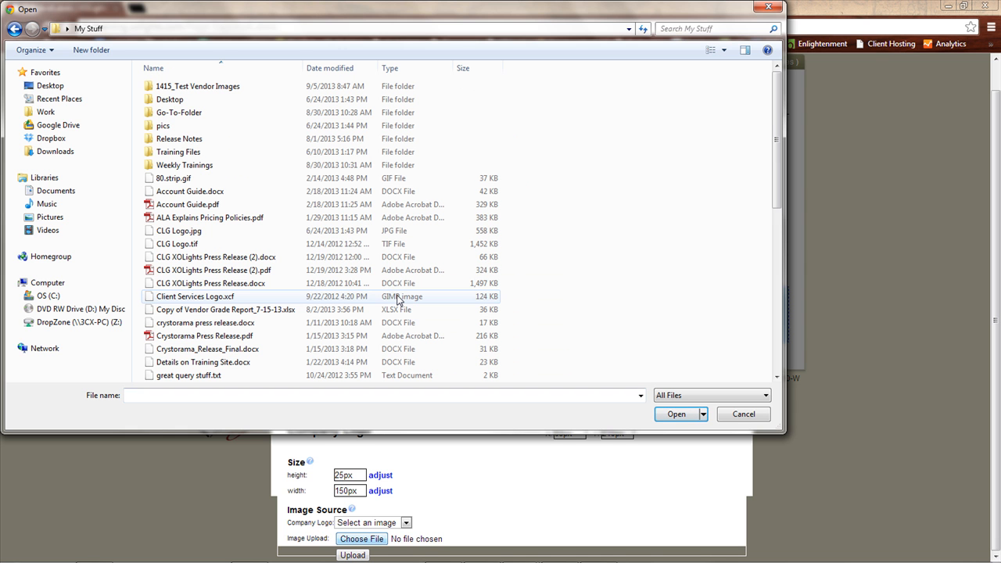
{"action": "left_click", "coordinate": [199, 114]}
{"action": "double_click", "coordinate": [199, 114]}
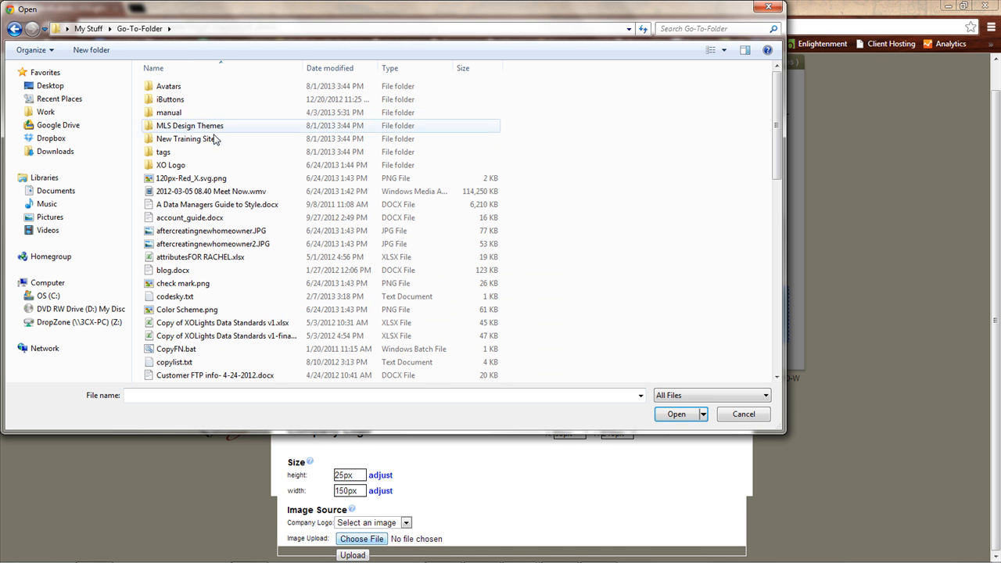
{"action": "left_click", "coordinate": [208, 165]}
{"action": "double_click", "coordinate": [208, 165]}
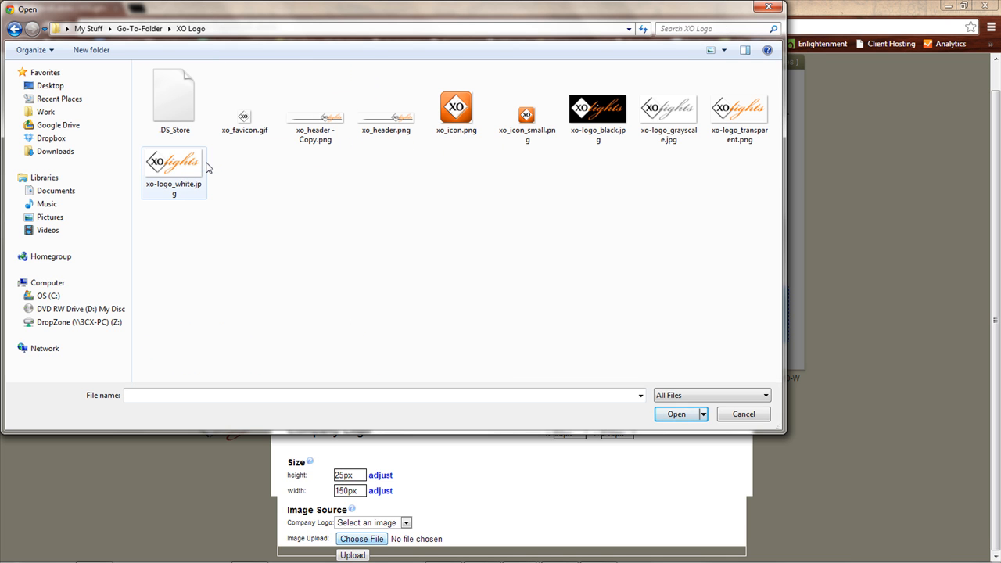
{"action": "left_click", "coordinate": [466, 116]}
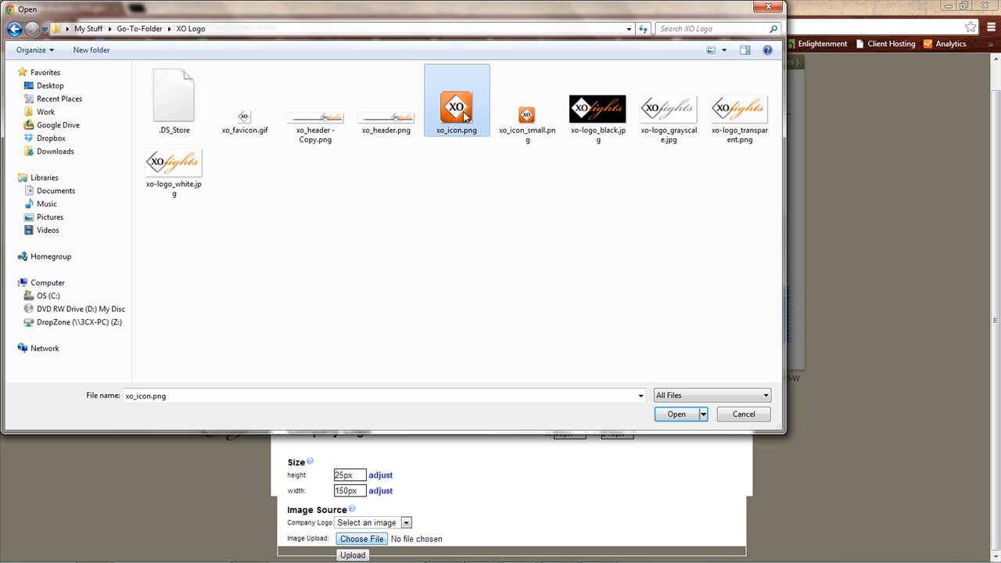
{"action": "left_click", "coordinate": [688, 419]}
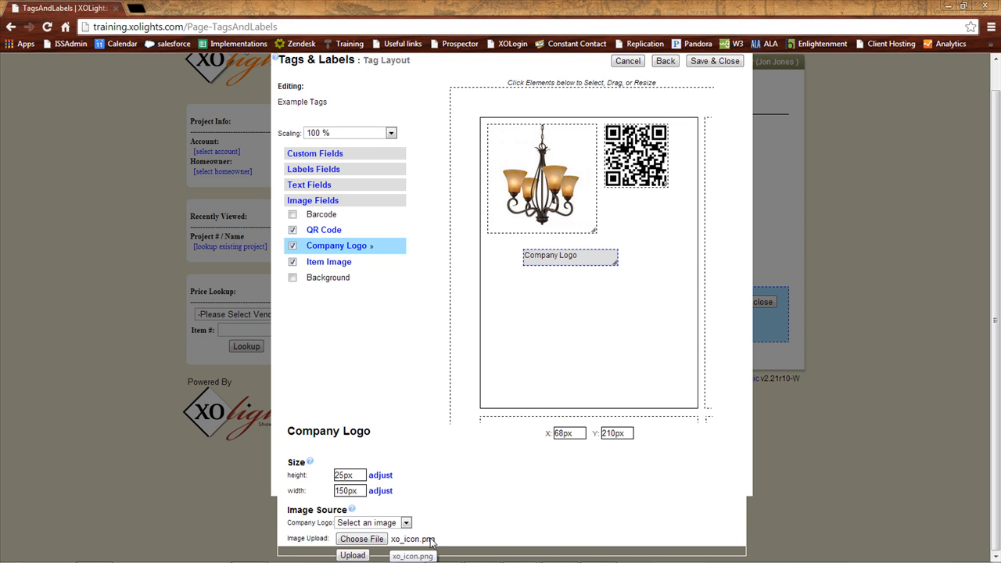
{"action": "left_click", "coordinate": [353, 555]}
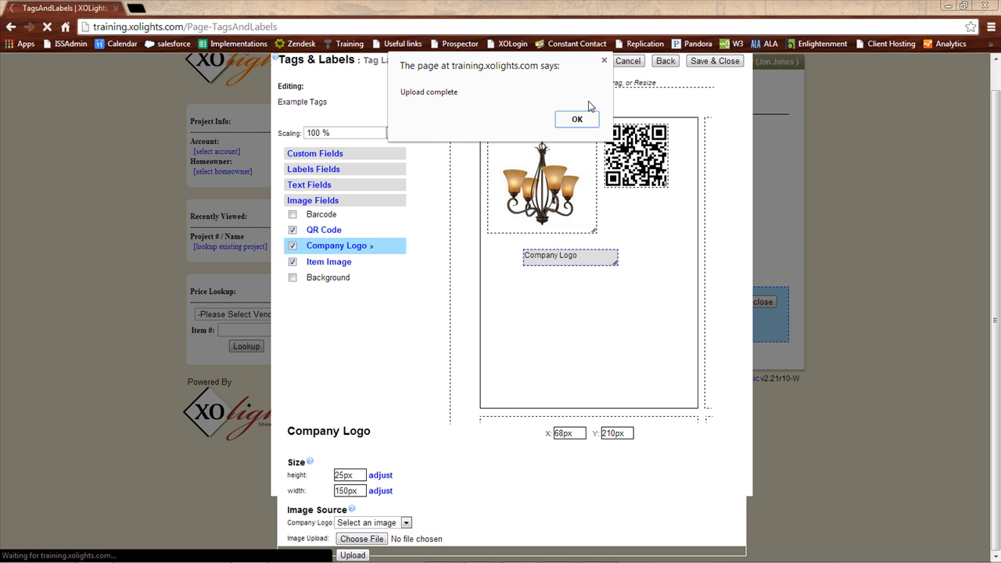
{"action": "left_click", "coordinate": [590, 125]}
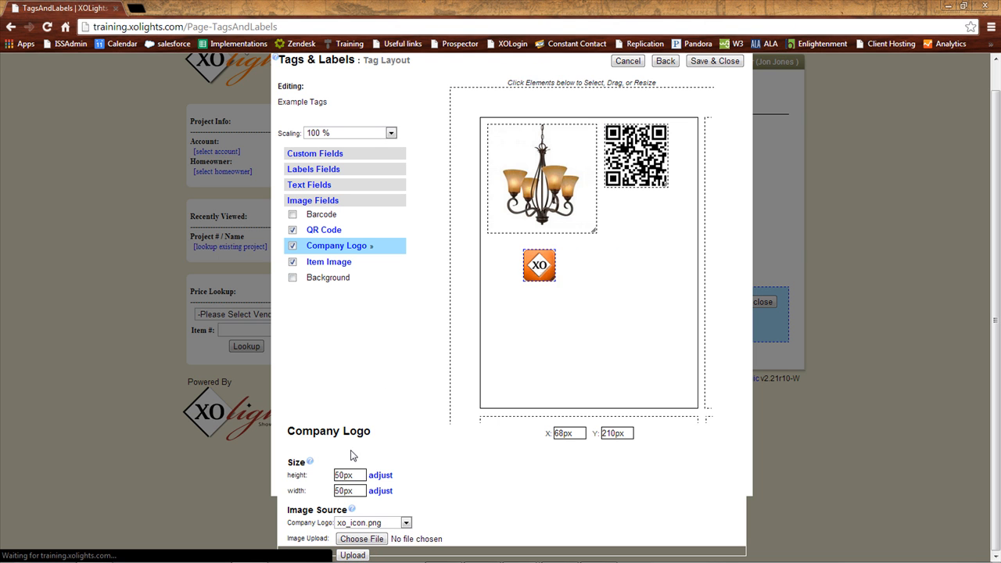
- Choose xo_icon.png as the logo source, enlarge it to about 66 × 71 px and place it in the tag's lower-right corner
{"action": "left_click", "coordinate": [366, 524]}
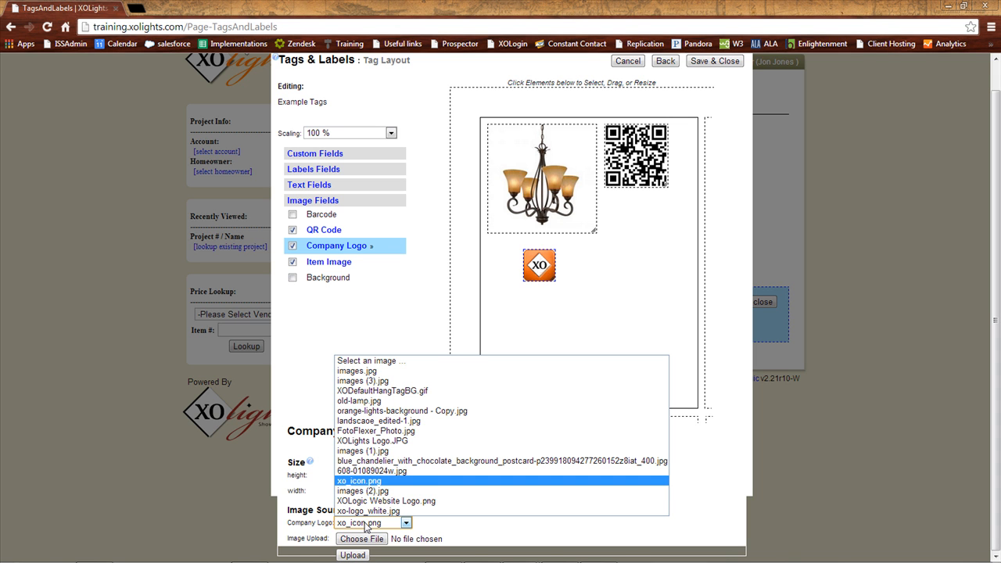
{"action": "left_click", "coordinate": [372, 482]}
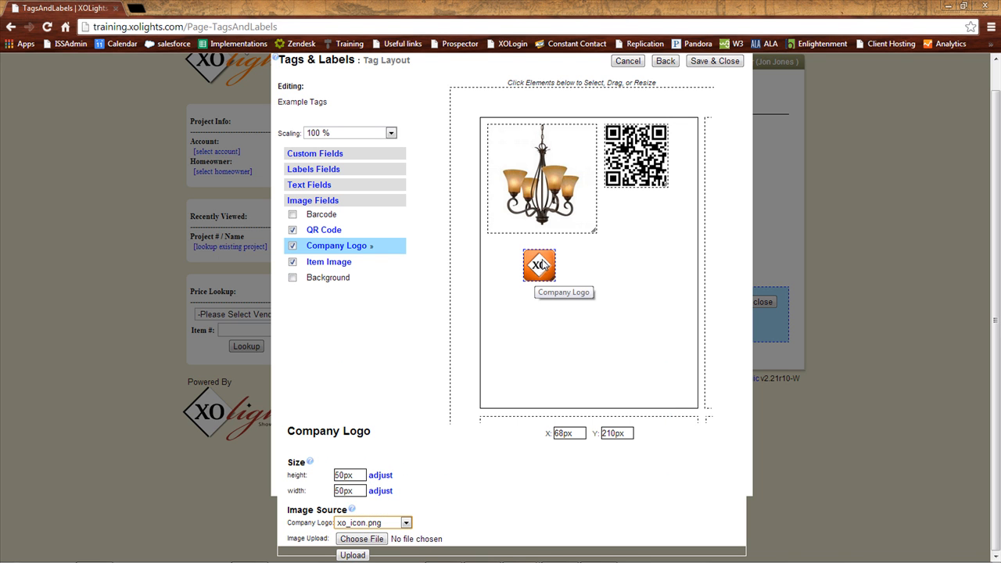
{"action": "left_click_drag", "start_coordinate": [542, 266], "coordinate": [673, 381]}
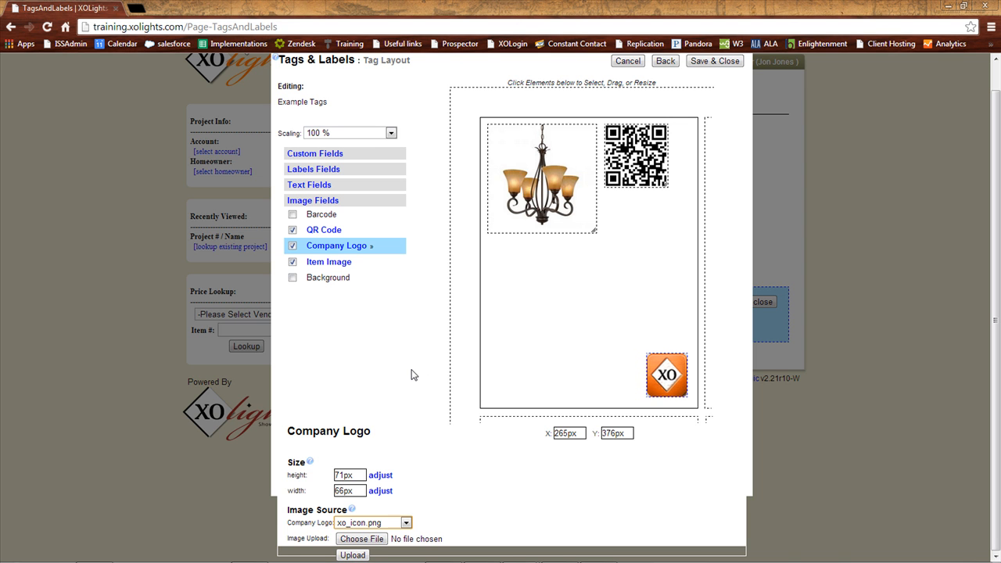
- Add the background field to the tag with orange-lights-background - Copy.jpg as its image
{"action": "left_click", "coordinate": [292, 278]}
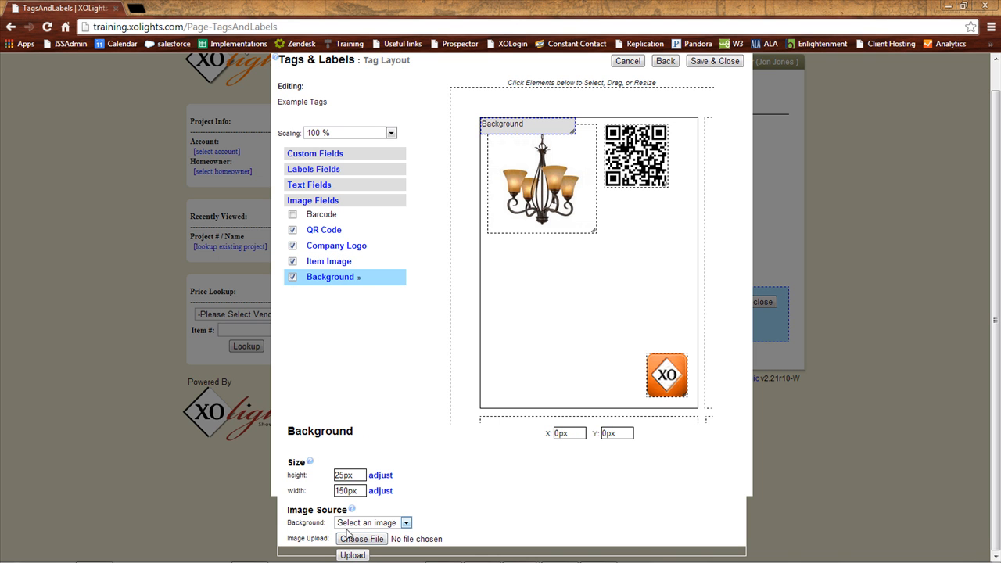
{"action": "left_click", "coordinate": [379, 523]}
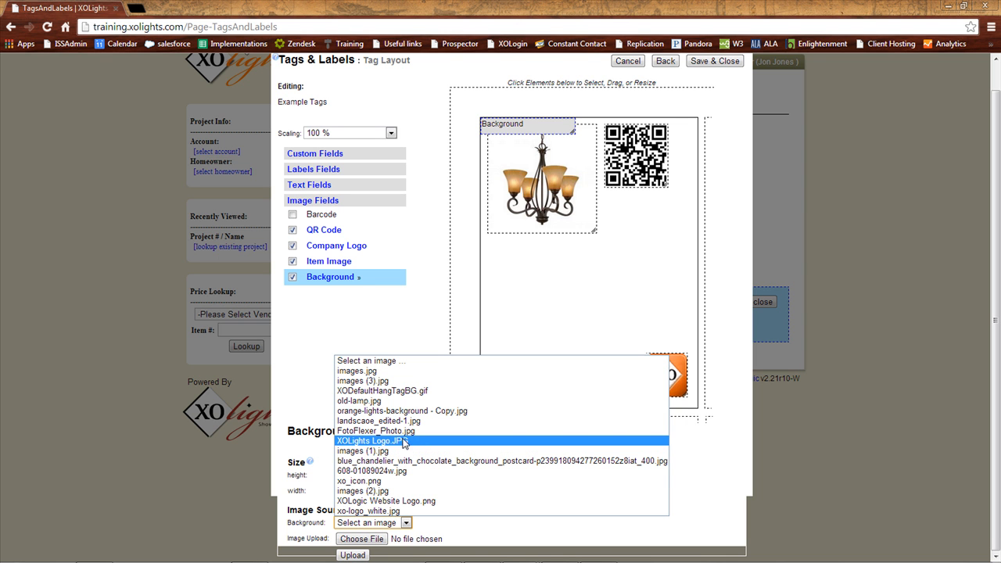
{"action": "left_click", "coordinate": [407, 412]}
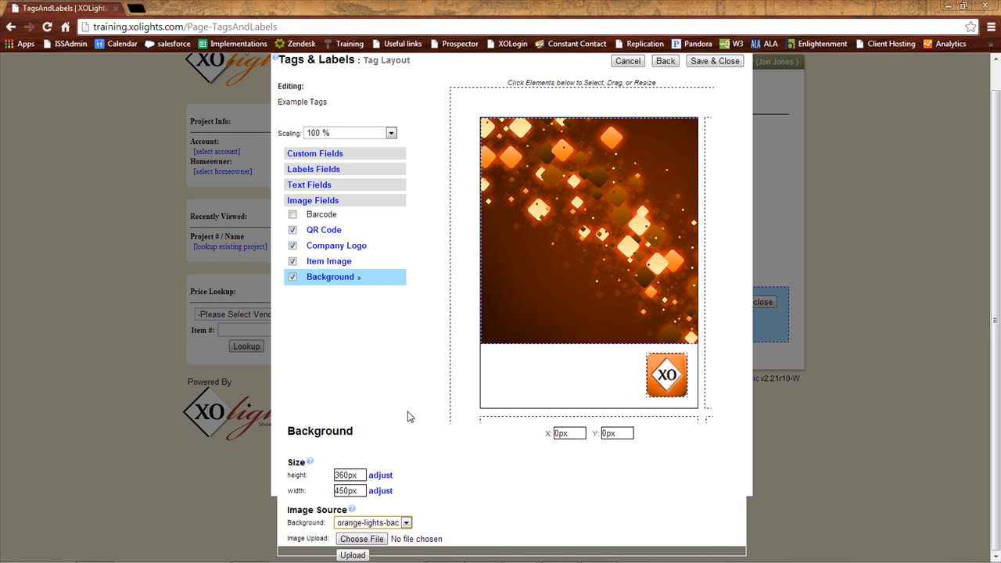
- Reposition the background to about X -46, Y -28 px and set its height and width to 500 px to cover the tag
{"action": "left_click_drag", "start_coordinate": [612, 281], "coordinate": [522, 286]}
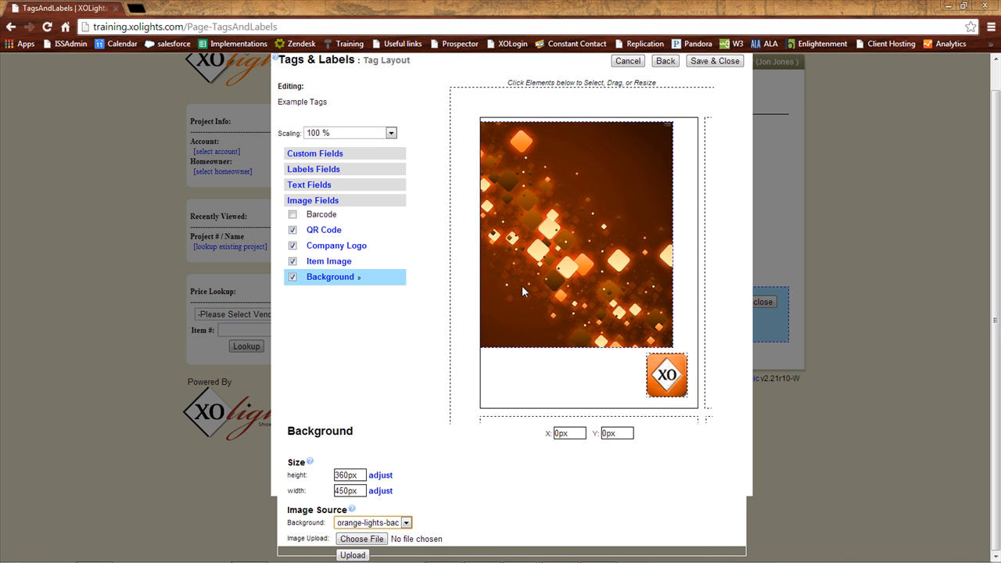
{"action": "left_click_drag", "start_coordinate": [648, 357], "coordinate": [610, 397]}
{"action": "left_click_drag", "start_coordinate": [580, 316], "coordinate": [657, 290]}
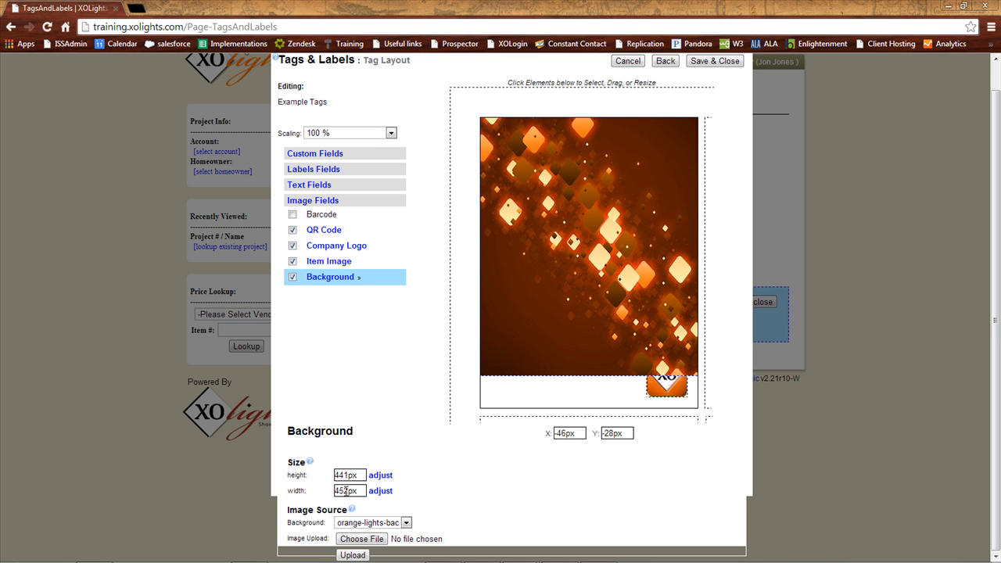
{"action": "left_click_drag", "start_coordinate": [349, 491], "coordinate": [340, 491]}
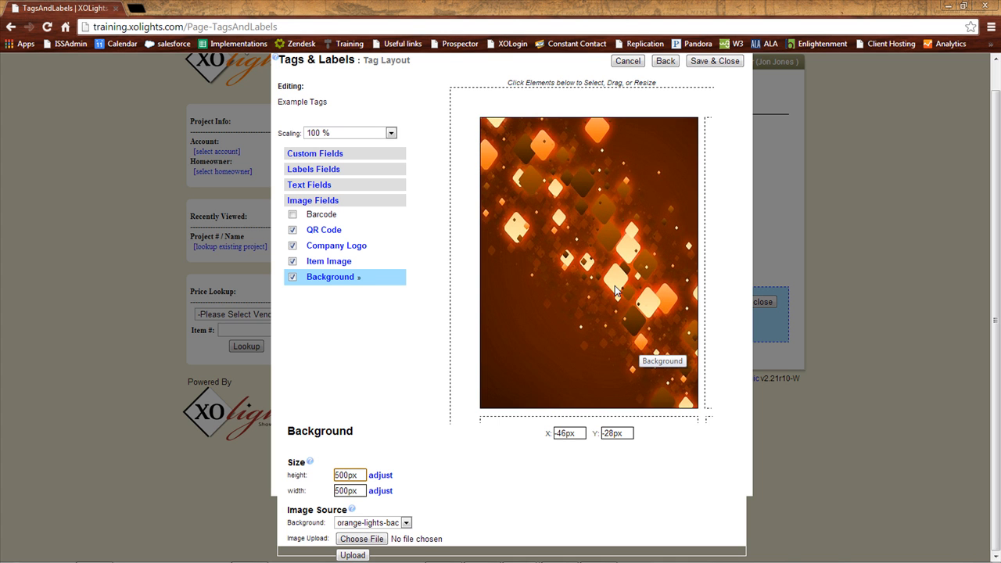
- Add the Item Number text field to the tag and place it below the QR code at about X 171, Y 201 px
{"action": "left_click", "coordinate": [293, 231]}
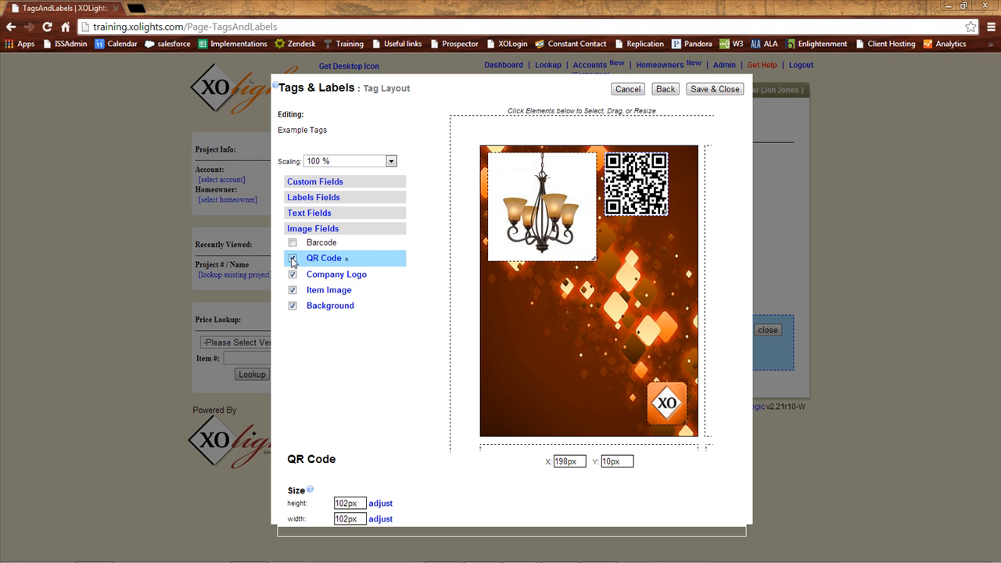
{"action": "left_click", "coordinate": [312, 229]}
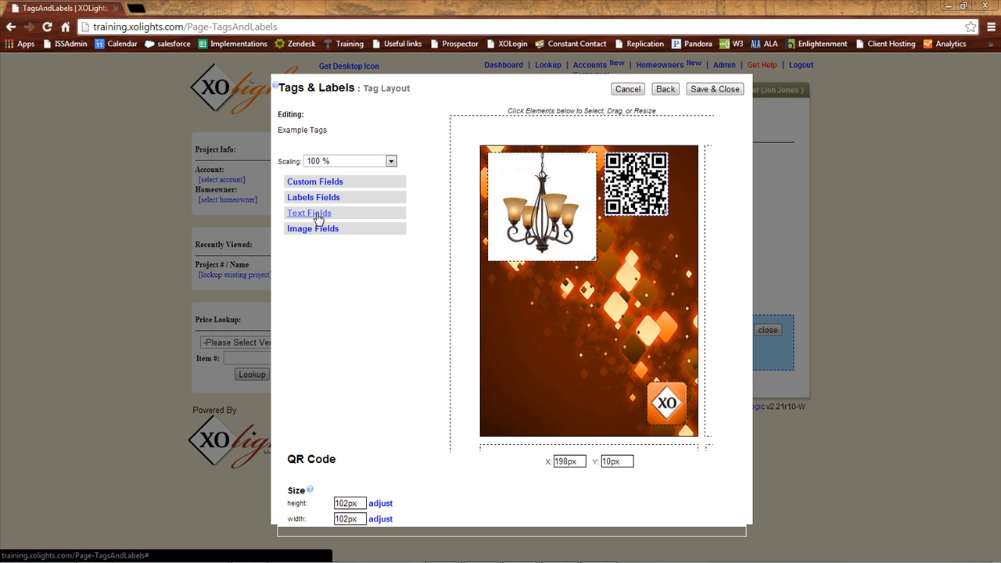
{"action": "left_click", "coordinate": [317, 215]}
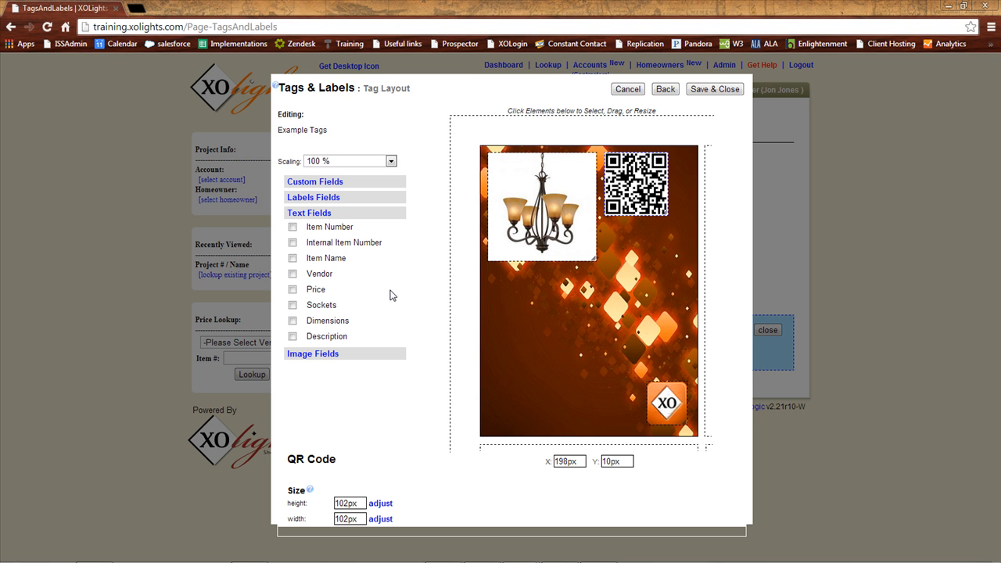
{"action": "left_click", "coordinate": [293, 229]}
{"action": "left_click_drag", "start_coordinate": [538, 158], "coordinate": [648, 286]}
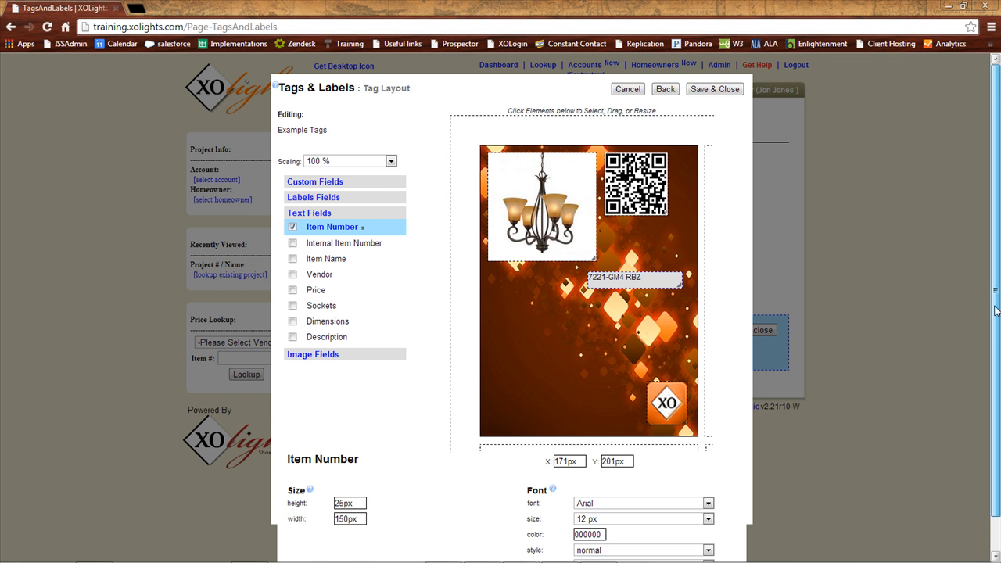
- Set the Item Number text to Verdana at 25 px and enlarge its box to about 207 × 36 px to fit one line
{"action": "scroll", "coordinate": [997, 367], "scroll_direction": "down", "scroll_amount": 1}
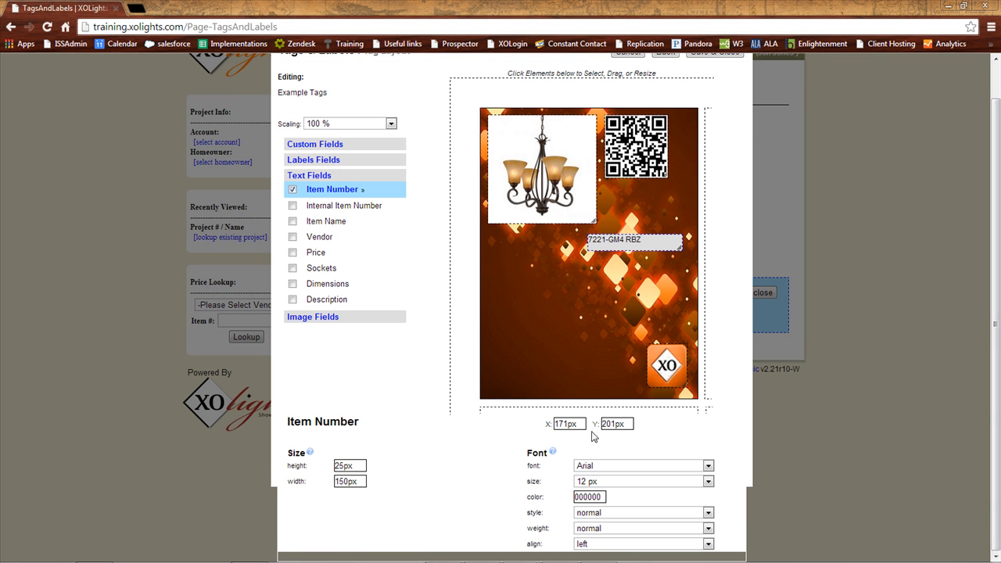
{"action": "left_click", "coordinate": [587, 466]}
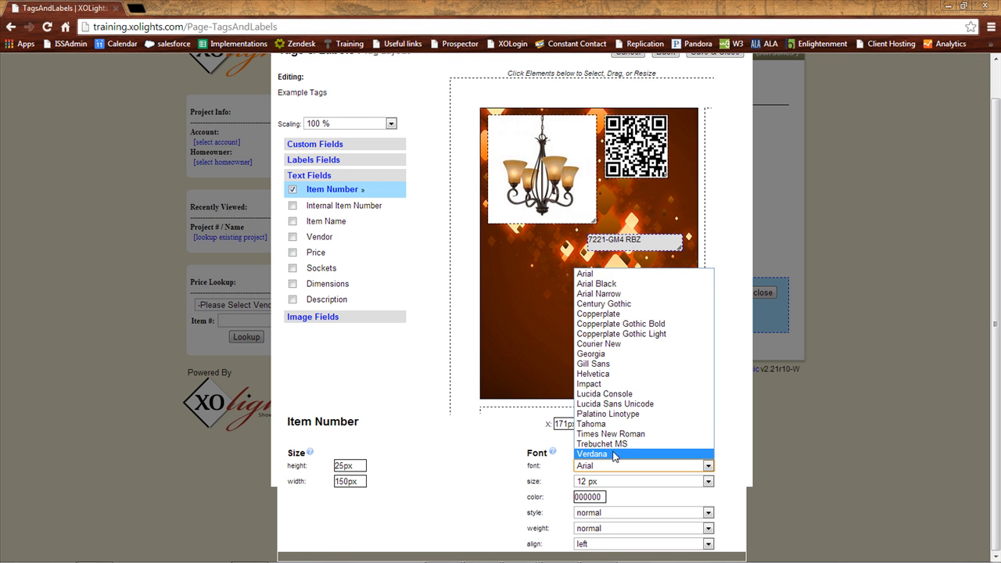
{"action": "left_click", "coordinate": [615, 454]}
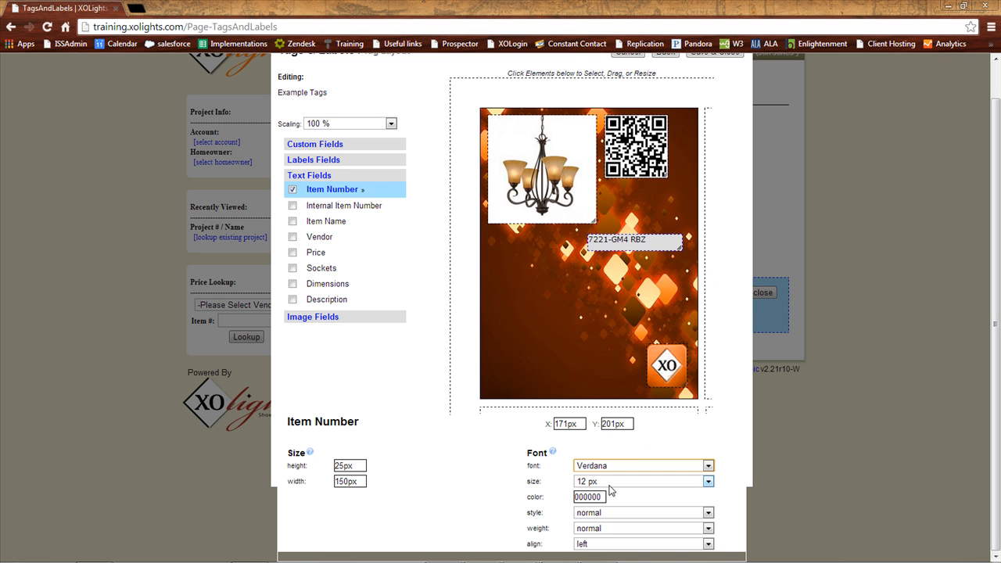
{"action": "left_click", "coordinate": [611, 489]}
{"action": "left_click", "coordinate": [612, 470]}
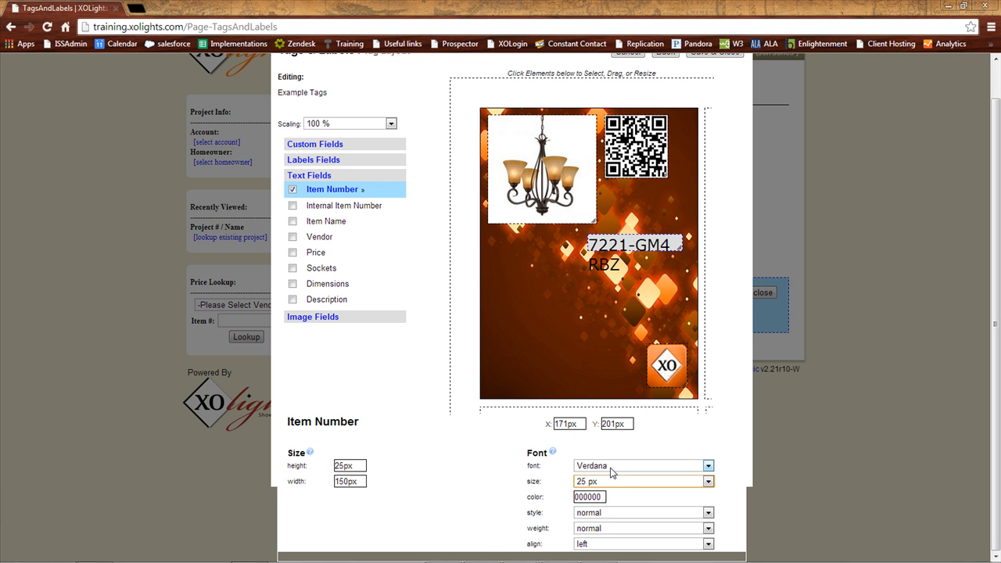
{"action": "mouse_move", "coordinate": [666, 243]}
{"action": "left_mouse_down"}
{"action": "mouse_move", "coordinate": [636, 255]}
{"action": "mouse_move", "coordinate": [688, 258]}
{"action": "mouse_move", "coordinate": [661, 271]}
{"action": "mouse_move", "coordinate": [676, 242]}
{"action": "left_mouse_up"}
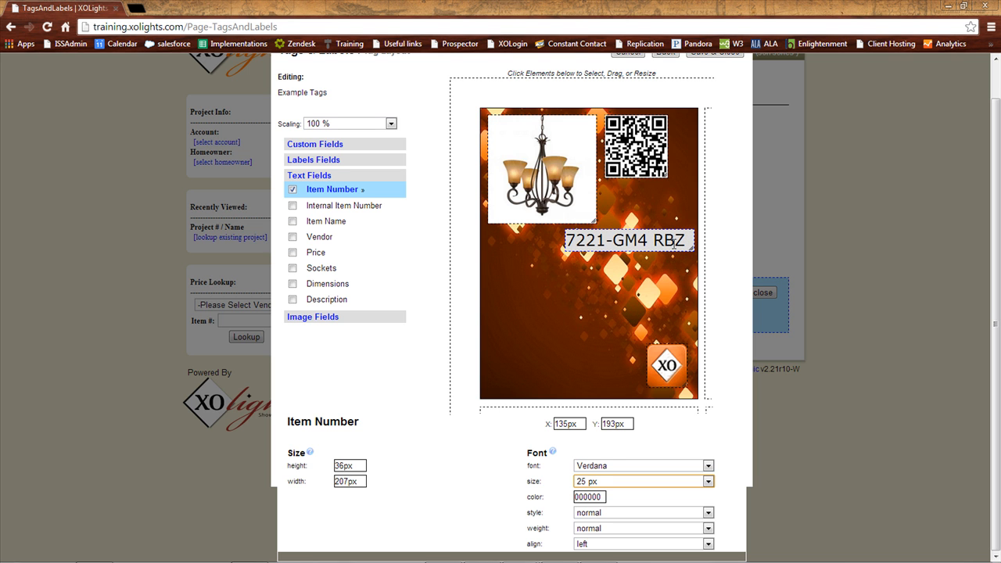
- Examine the style, weight and alignment options available for the Item Number text
{"action": "left_click", "coordinate": [595, 516]}
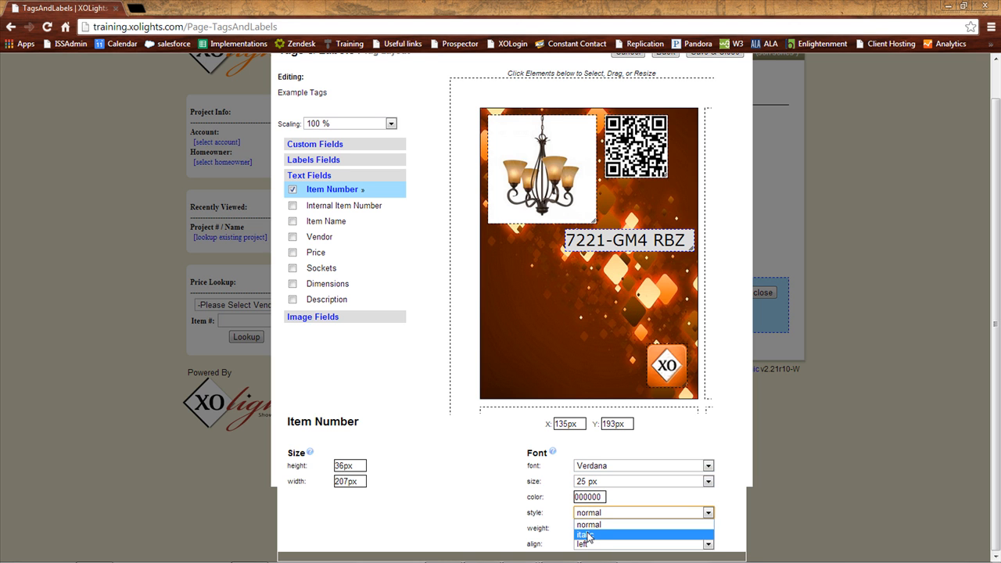
{"action": "left_click", "coordinate": [547, 525]}
{"action": "left_click", "coordinate": [609, 529]}
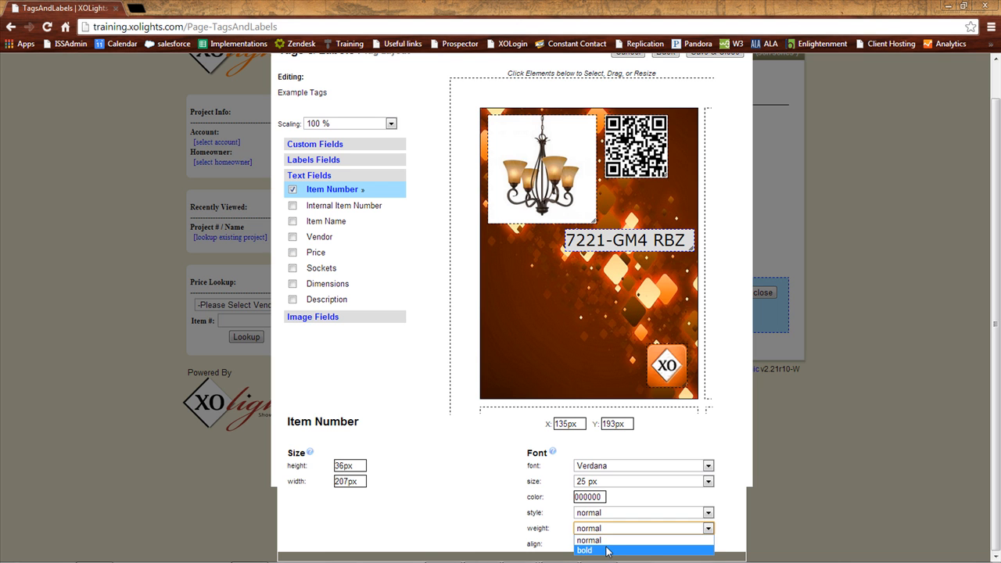
{"action": "left_click_drag", "start_coordinate": [541, 541], "coordinate": [587, 545]}
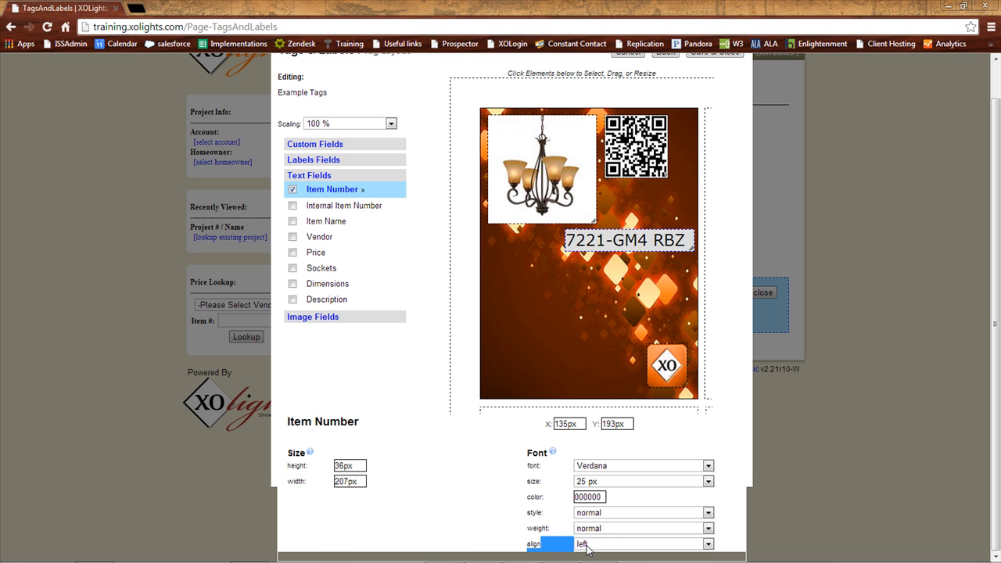
{"action": "left_click", "coordinate": [586, 545]}
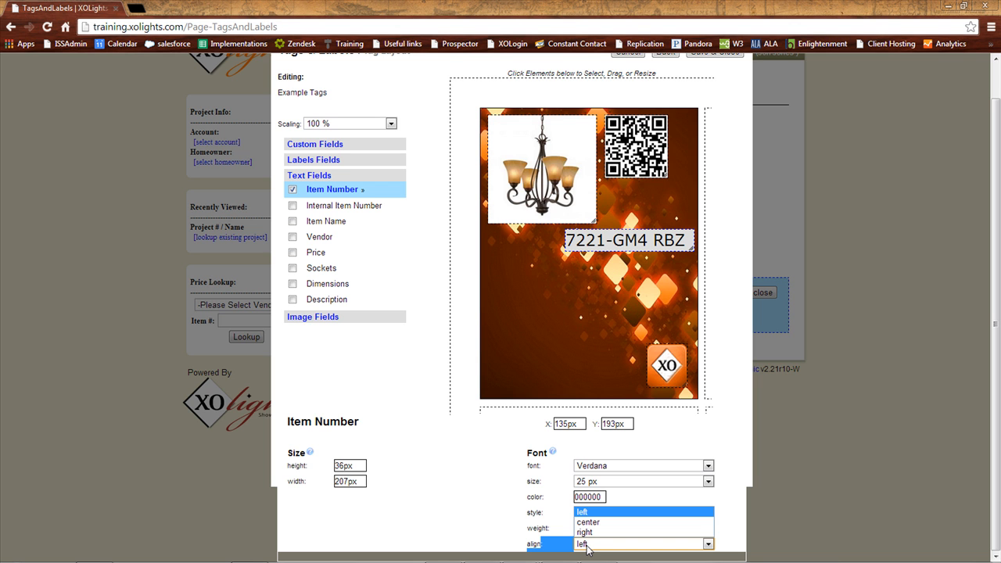
{"action": "left_click", "coordinate": [519, 512]}
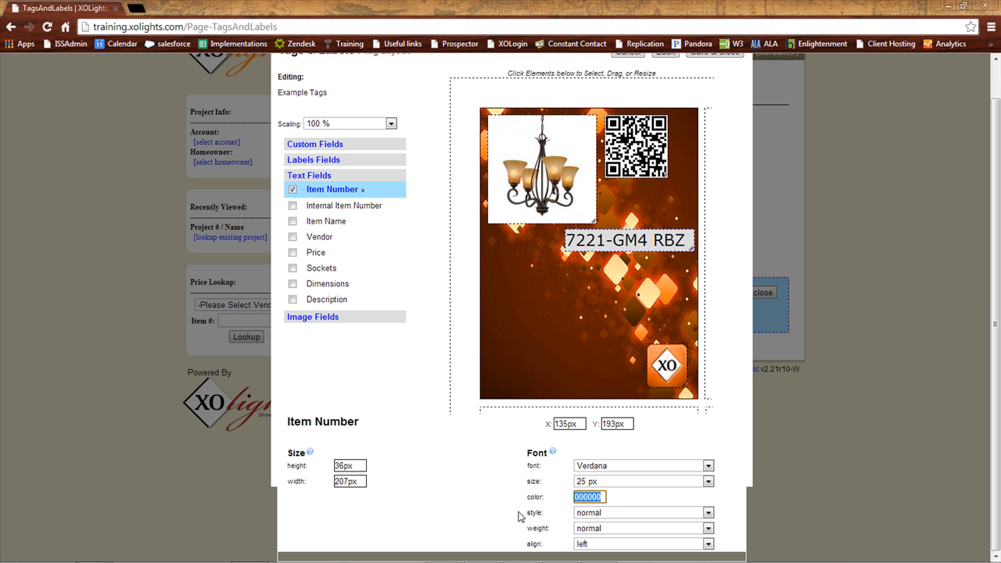
- Try yellow and white as the font color of the Item Number text
{"action": "type", "text": "yellow"}
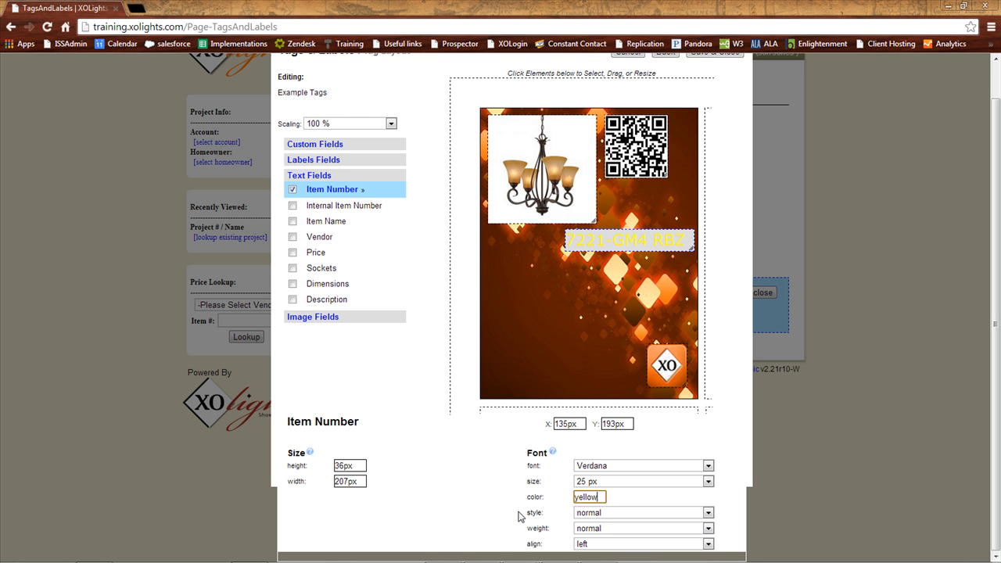
{"action": "key", "text": "BackSpace"}
{"action": "key", "text": "BackSpace"}
{"action": "key", "text": "BackSpace"}
{"action": "key", "text": "BackSpace"}
{"action": "key", "text": "BackSpace"}
{"action": "key", "text": "BackSpace"}
{"action": "type", "text": "white"}
- Set the Item Number's font color to black, and select the item image
{"action": "left_click", "coordinate": [402, 388]}
{"action": "type", "text": "bl"}
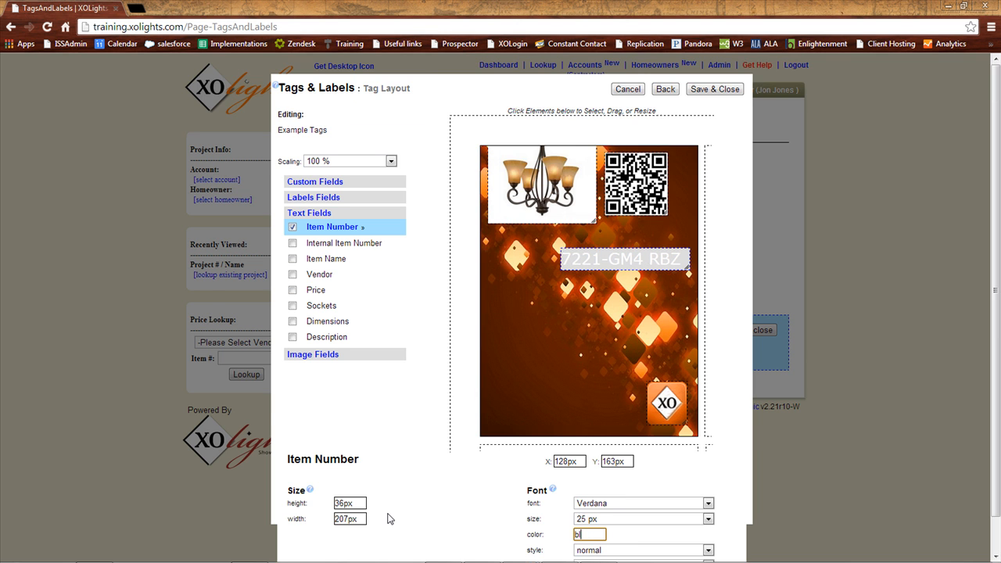
{"action": "type", "text": "ack"}
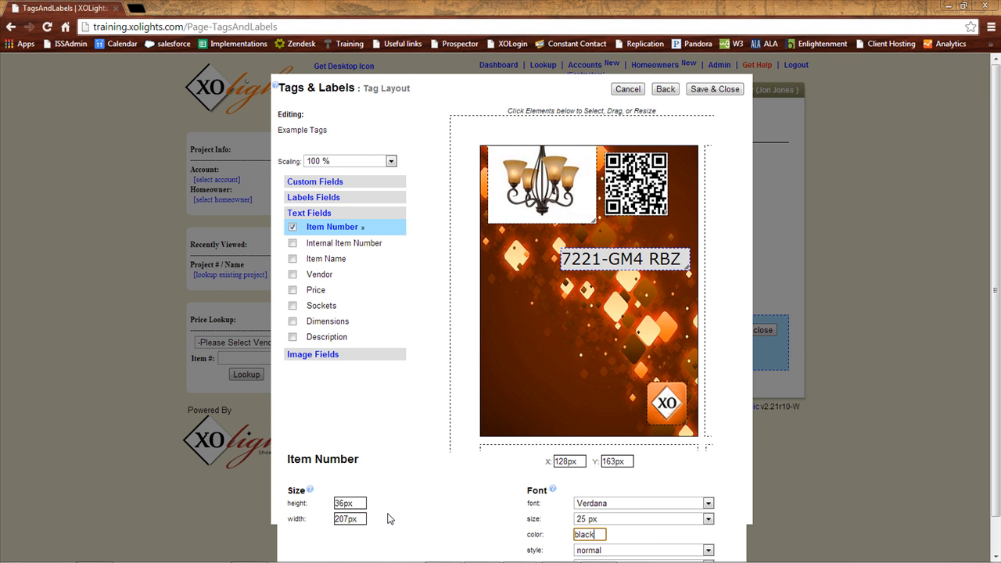
{"action": "left_click", "coordinate": [431, 356]}
{"action": "left_click", "coordinate": [556, 178]}
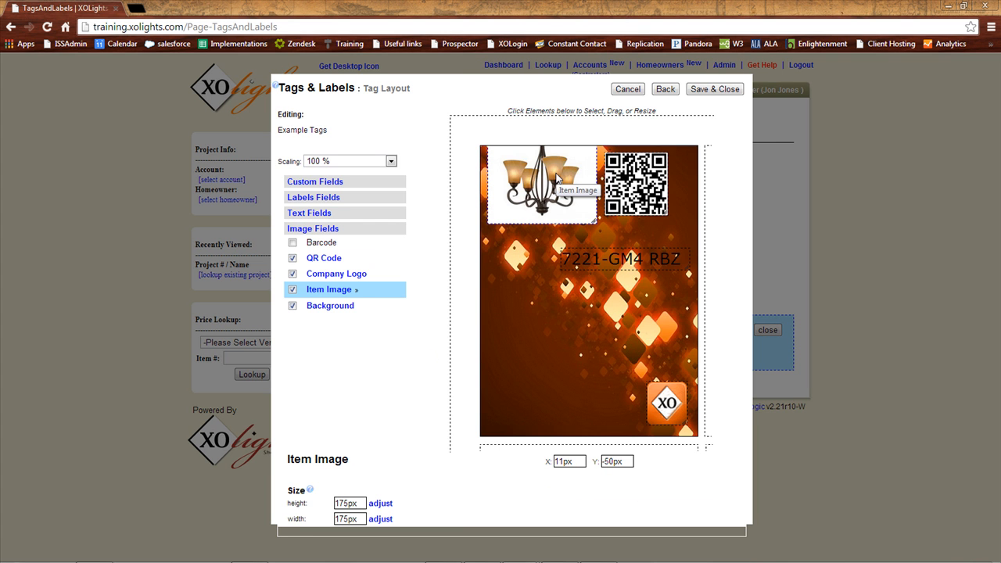
- Try the Internal Item Number, Item Name and Vendor text fields on the tag one at a time, removing each again
{"action": "left_click", "coordinate": [320, 214]}
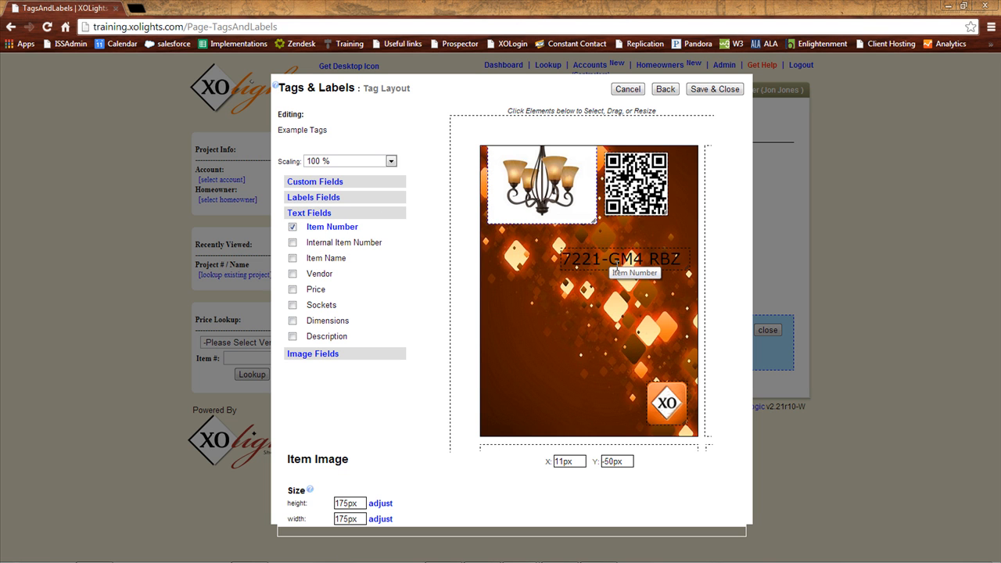
{"action": "left_click", "coordinate": [294, 244]}
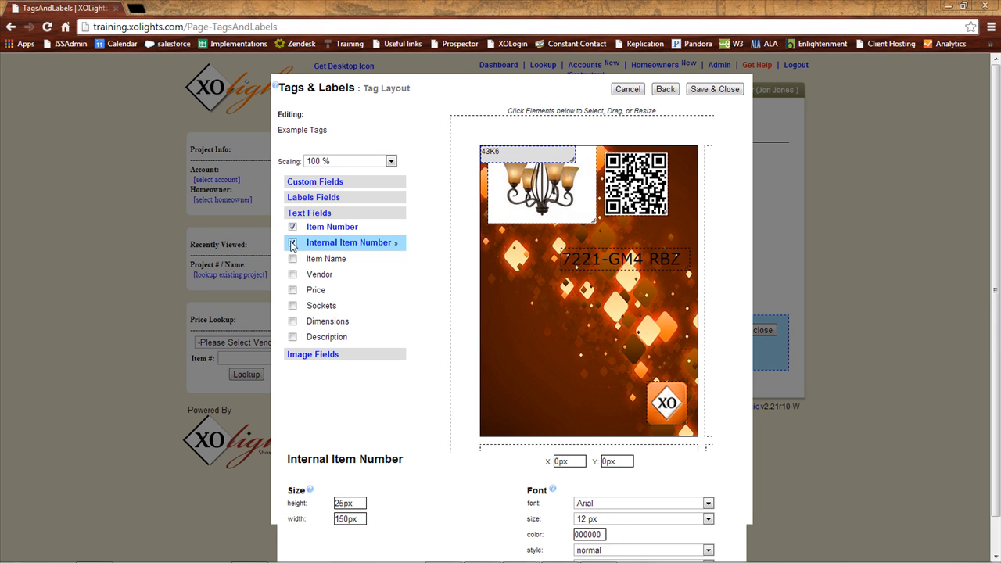
{"action": "left_click", "coordinate": [293, 244]}
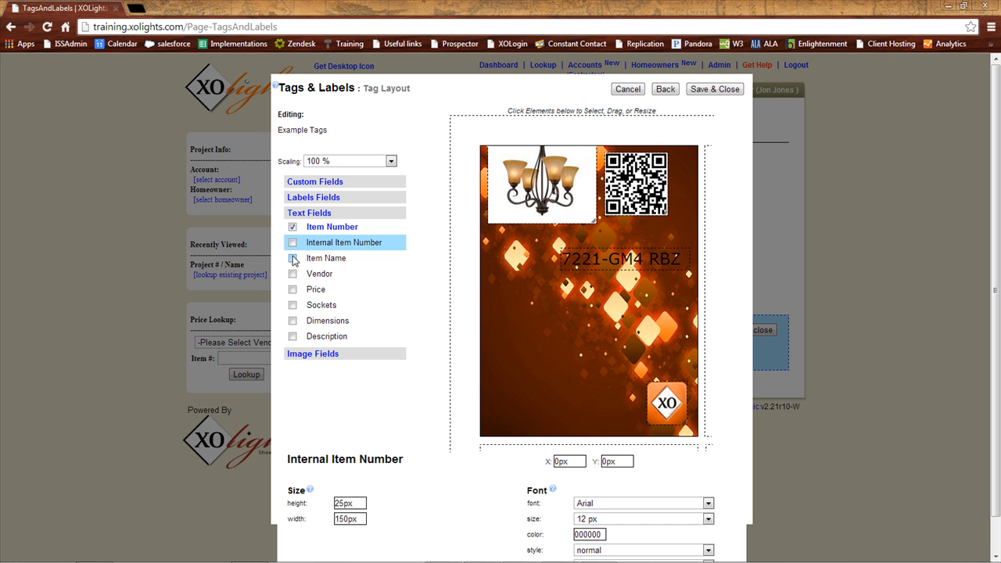
{"action": "left_click", "coordinate": [292, 259]}
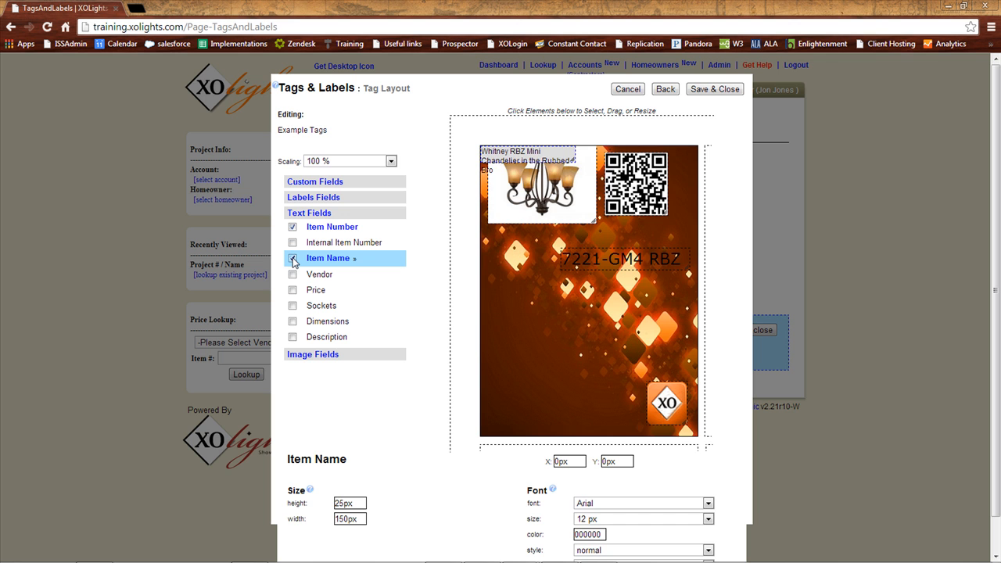
{"action": "left_click", "coordinate": [292, 258]}
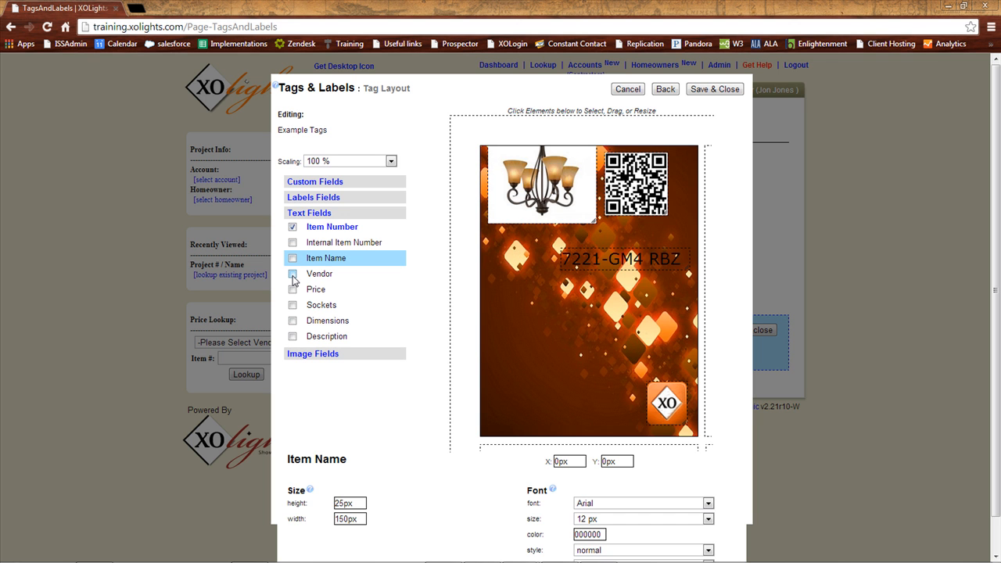
{"action": "left_click", "coordinate": [292, 275]}
{"action": "left_click", "coordinate": [292, 275]}
- Add the Price field, resize it to about 78 × 97 px and place it in the tag's lower-left corner at about X 11, Y 353 px
{"action": "left_click", "coordinate": [292, 290]}
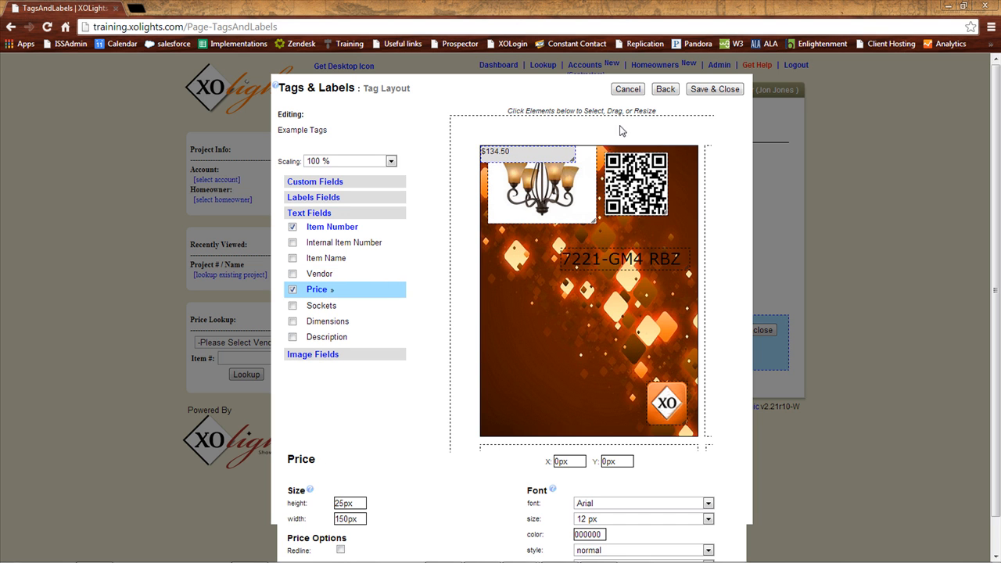
{"action": "left_click_drag", "start_coordinate": [572, 160], "coordinate": [540, 202]}
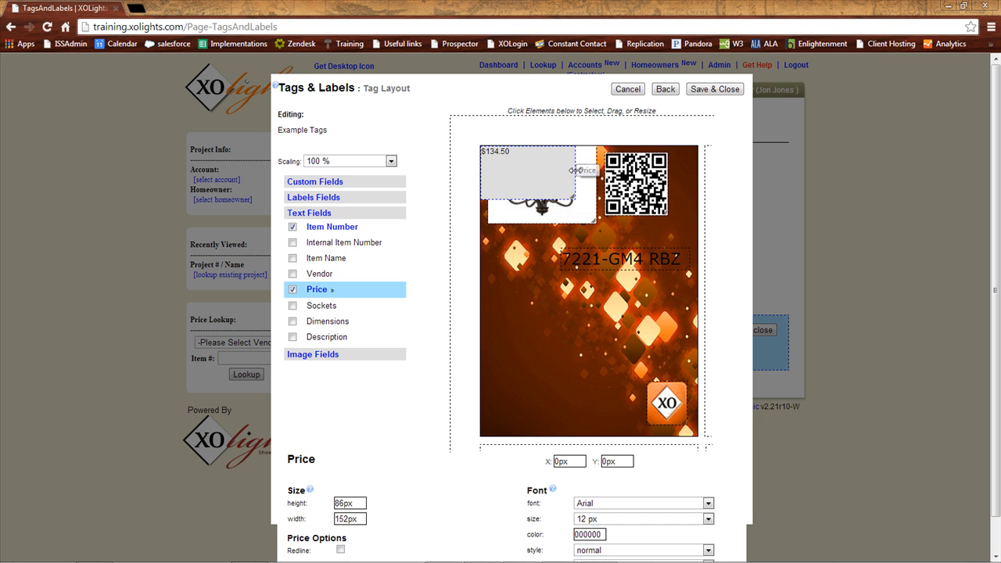
{"action": "left_click_drag", "start_coordinate": [574, 171], "coordinate": [523, 371]}
{"action": "left_click_drag", "start_coordinate": [536, 386], "coordinate": [524, 412]}
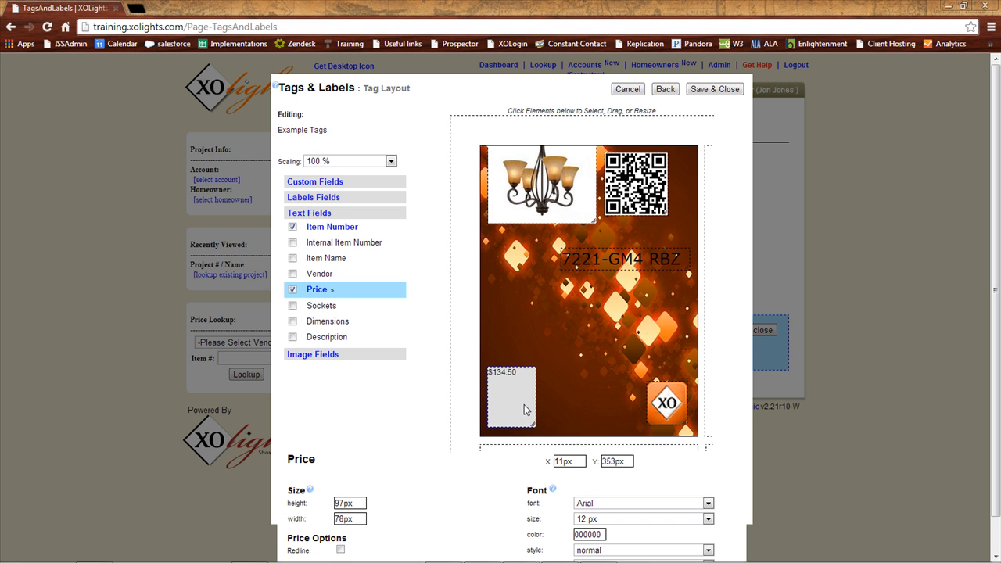
- Set the Price field's font size to 18 px and enable its Redline option
{"action": "left_click", "coordinate": [614, 519]}
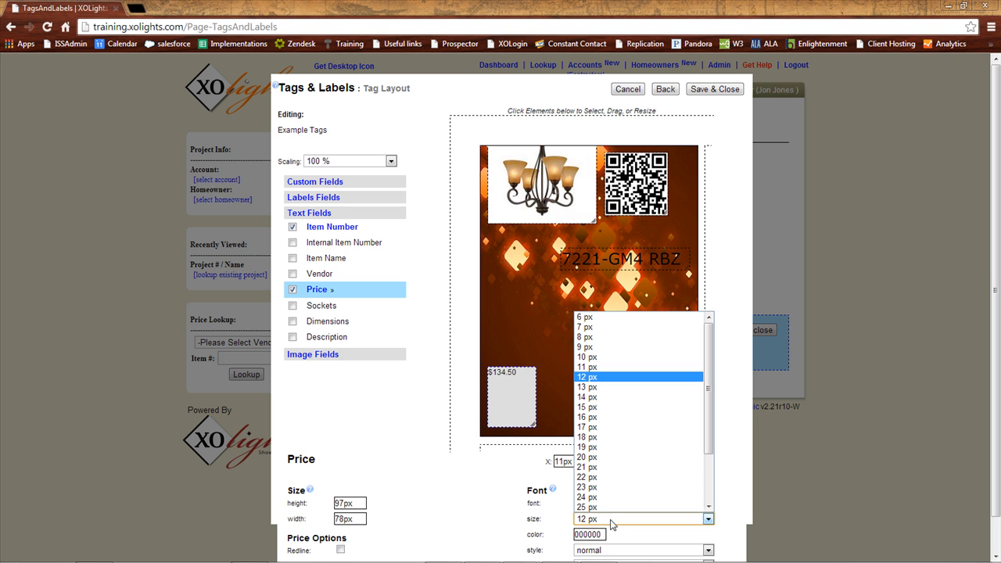
{"action": "left_click", "coordinate": [609, 438]}
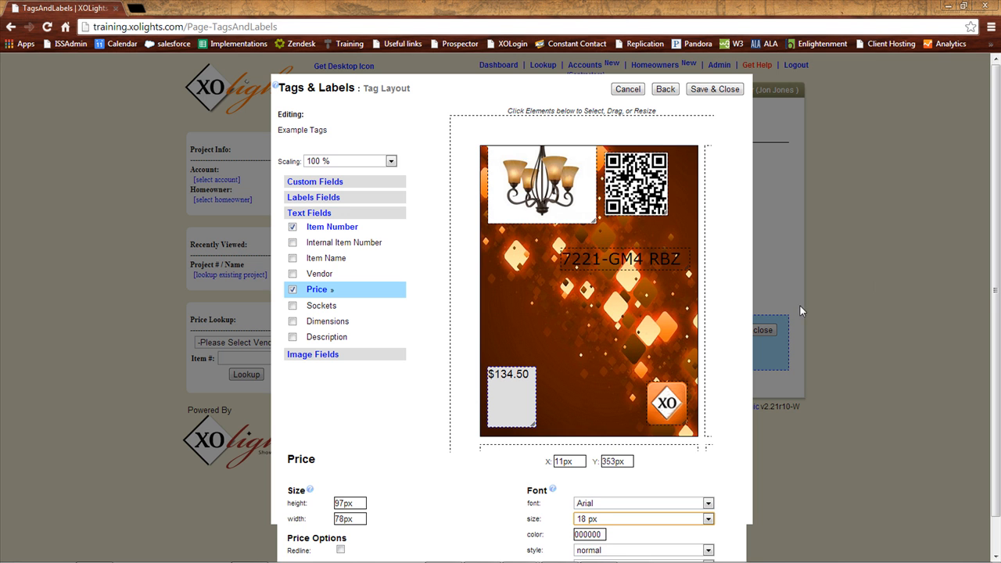
{"action": "left_click_drag", "start_coordinate": [999, 283], "coordinate": [999, 339]}
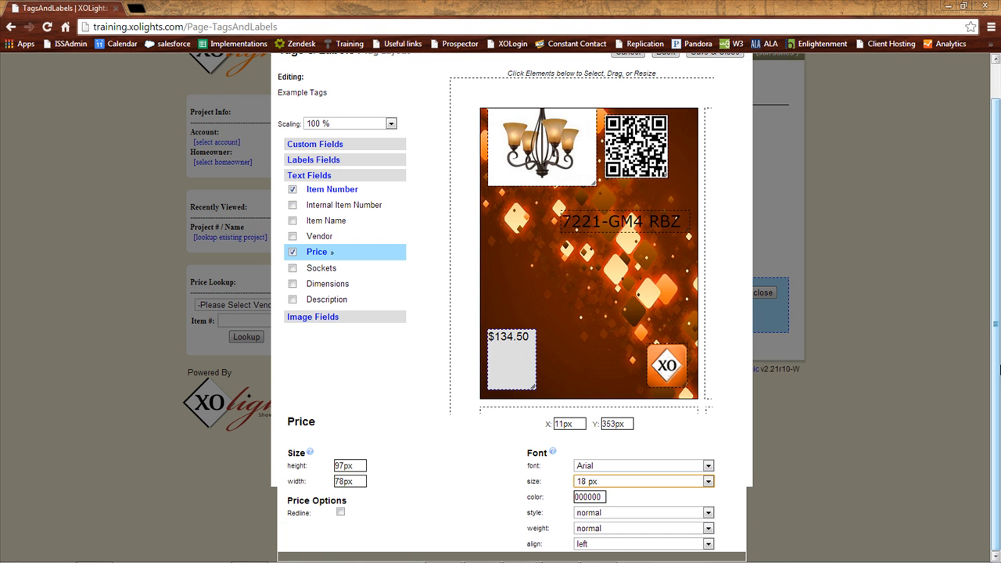
{"action": "left_click", "coordinate": [341, 512]}
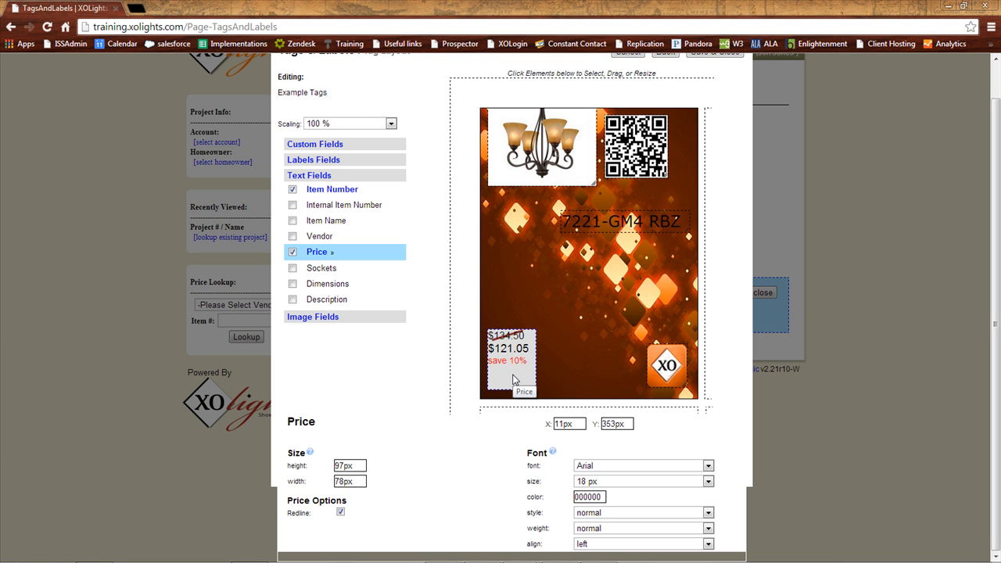
- Add the Sockets field below the item number, widened to one line, and the Dimensions field beneath it at about X 90, Y 251 px
{"action": "left_click", "coordinate": [293, 269]}
{"action": "left_click_drag", "start_coordinate": [568, 119], "coordinate": [687, 248]}
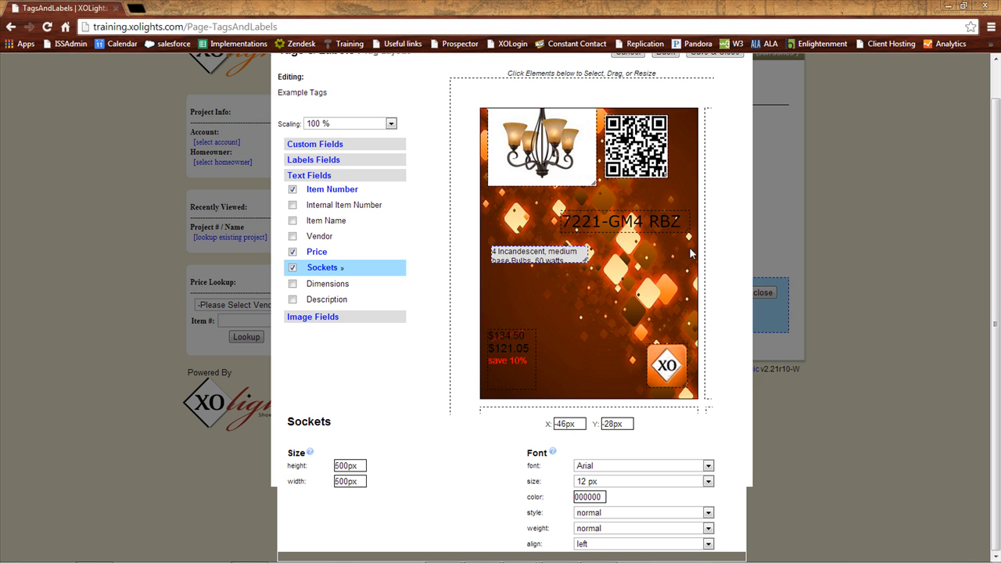
{"action": "left_click", "coordinate": [293, 283]}
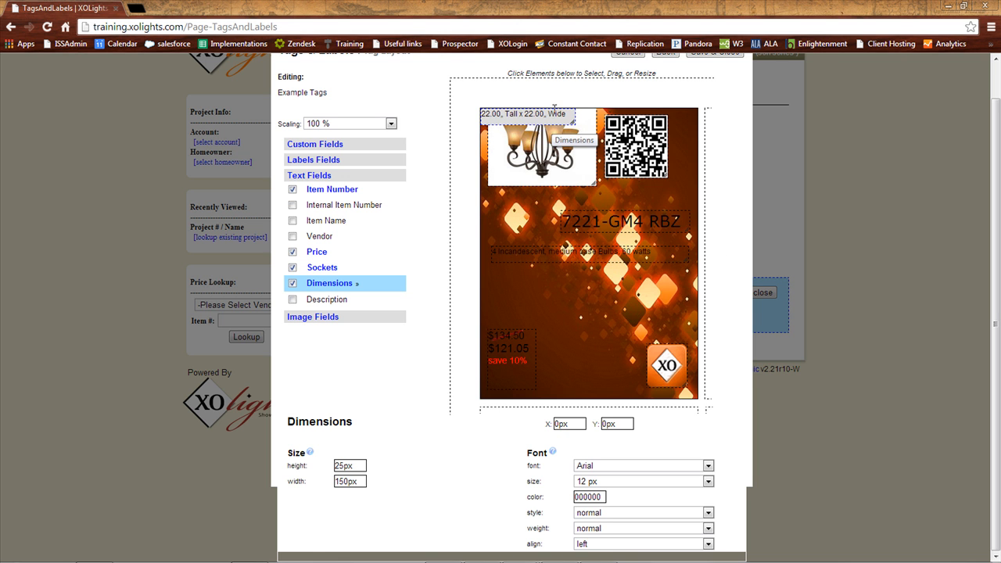
{"action": "left_click_drag", "start_coordinate": [555, 114], "coordinate": [612, 271]}
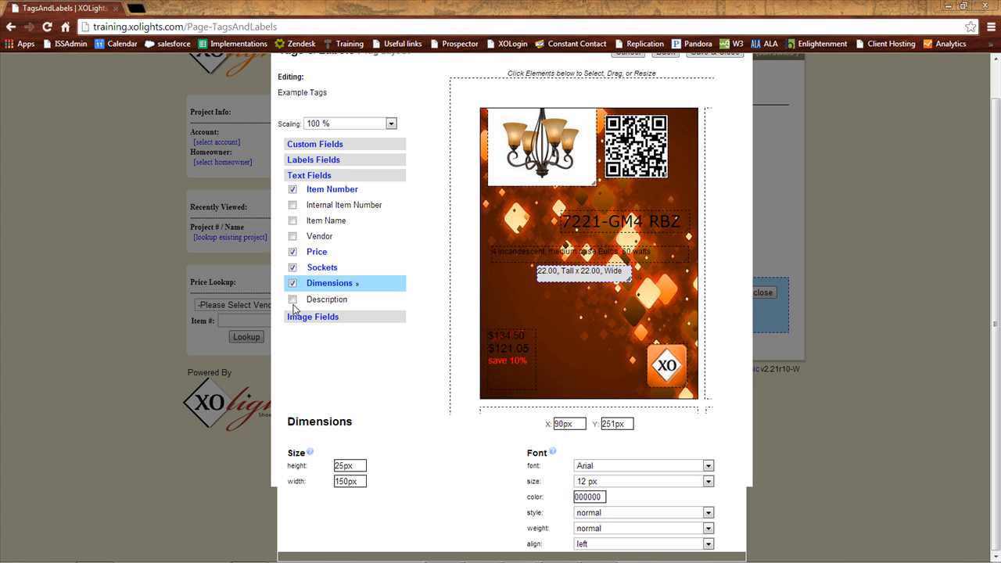
- Try the Description text field on the tag enlarged to 500 × 500 px, and remove it again
{"action": "left_click", "coordinate": [294, 300]}
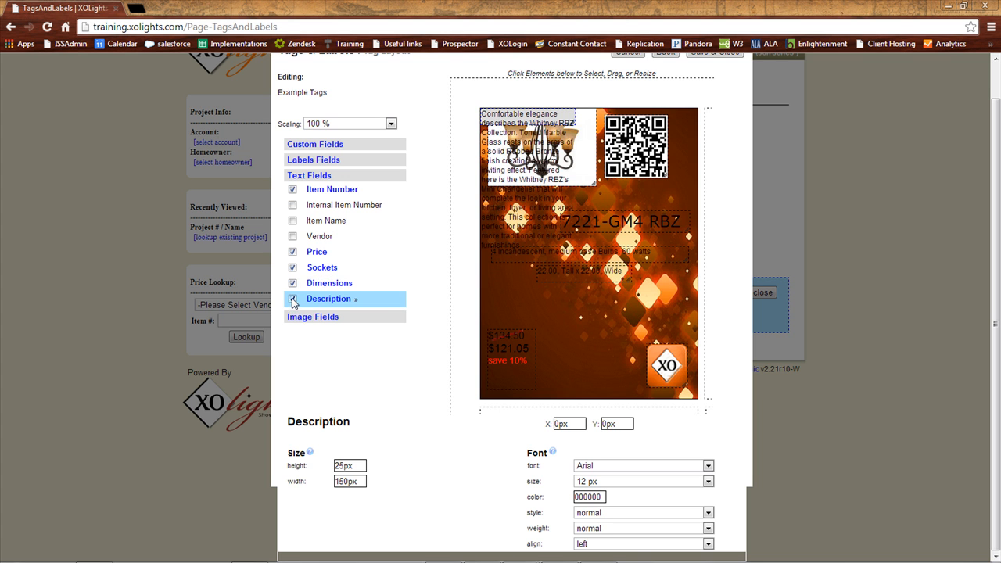
{"action": "left_click_drag", "start_coordinate": [570, 123], "coordinate": [622, 209]}
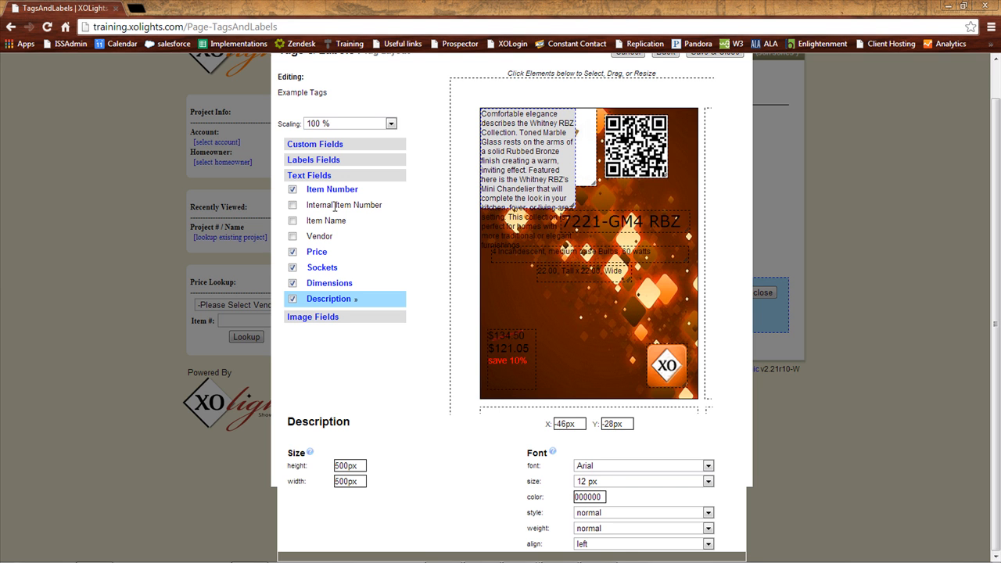
{"action": "left_click", "coordinate": [293, 300]}
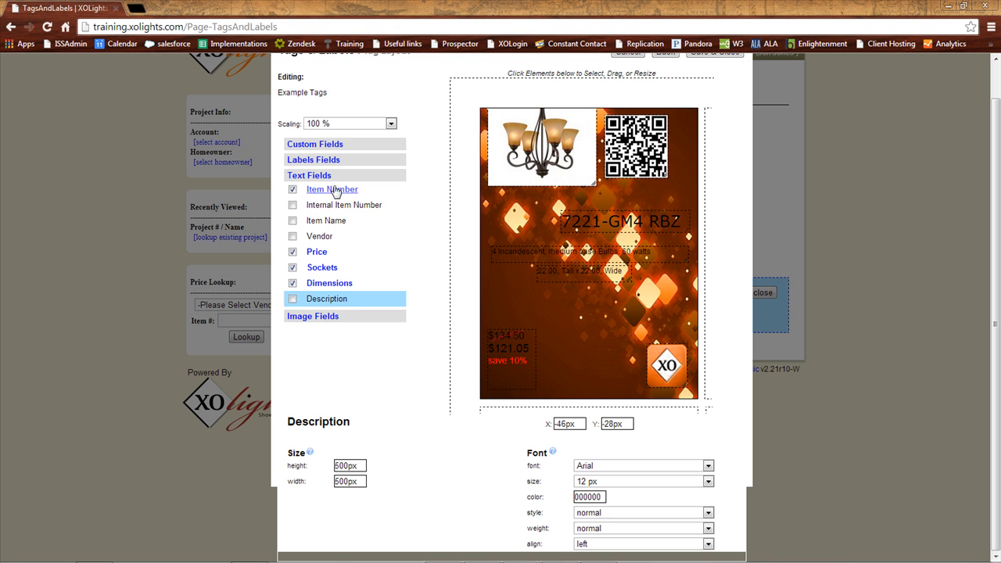
- Add the Item Number Label, resize it to about 123 × 39 px and place it beside the item number at about X 5, Y 161 px
{"action": "left_click", "coordinate": [323, 176]}
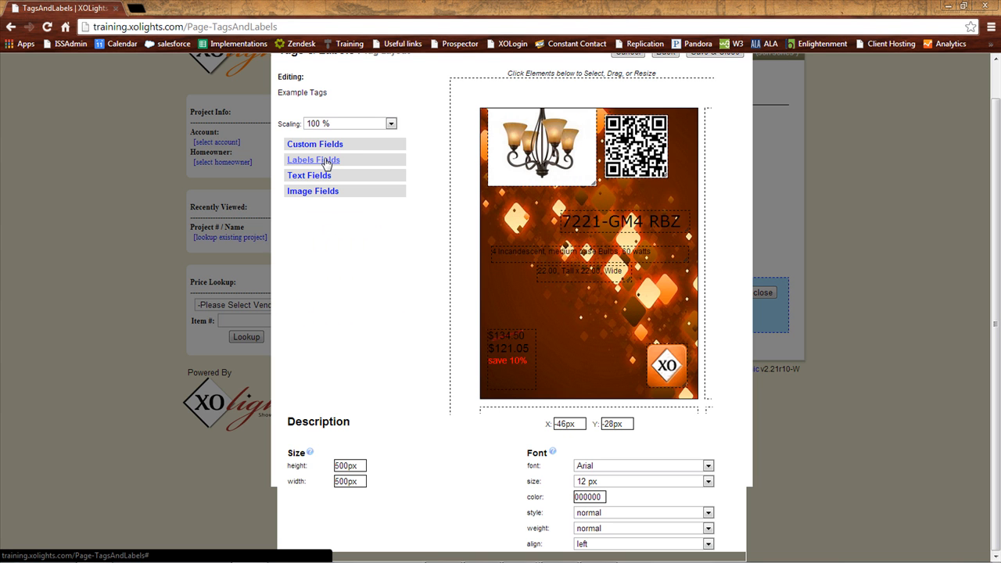
{"action": "left_click", "coordinate": [326, 161]}
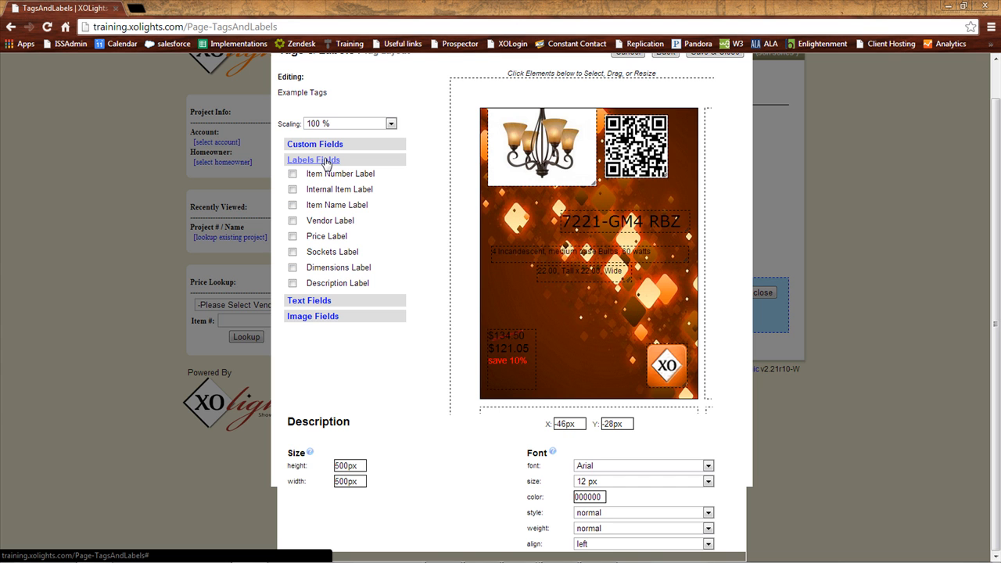
{"action": "left_click", "coordinate": [317, 301]}
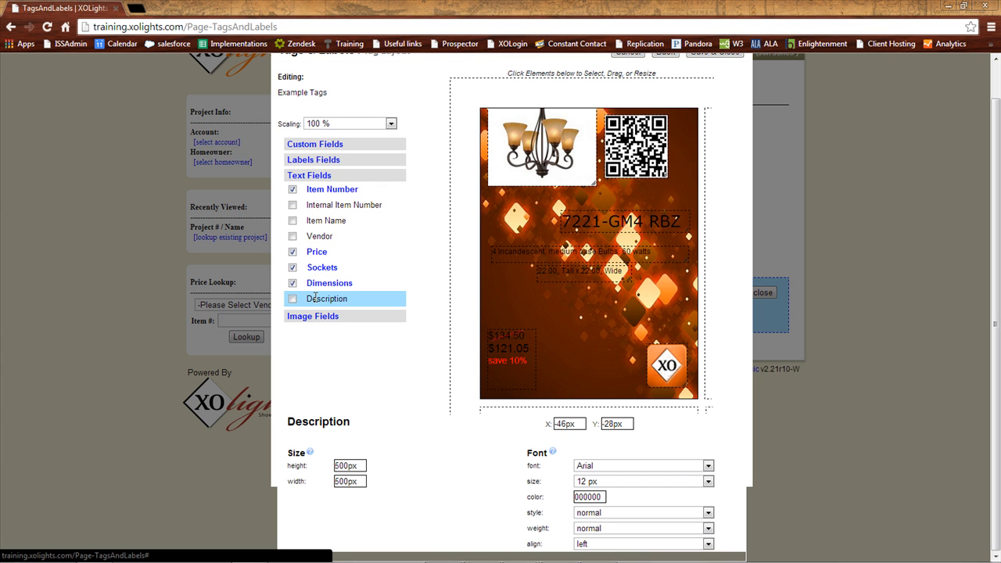
{"action": "left_click", "coordinate": [331, 161]}
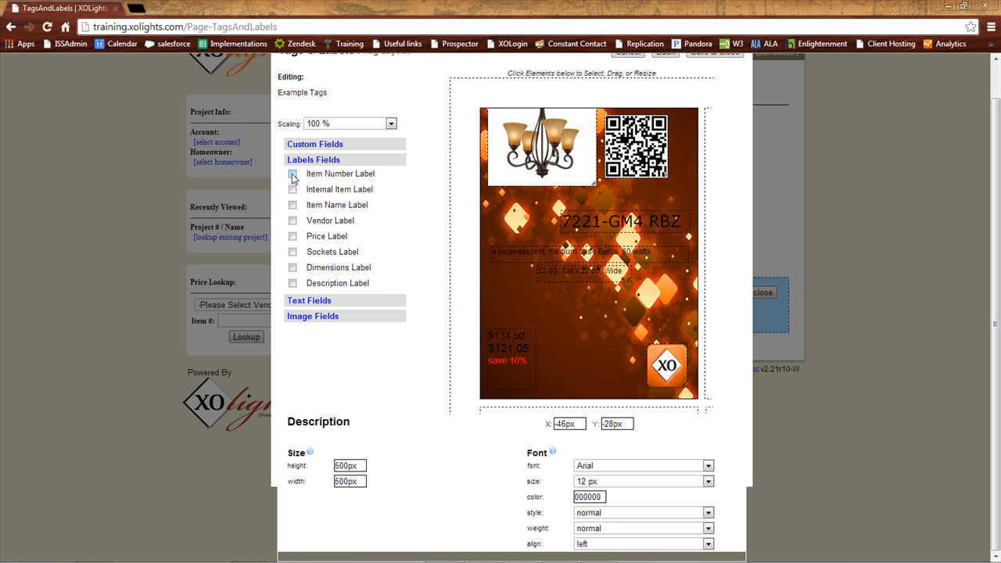
{"action": "left_click", "coordinate": [293, 174]}
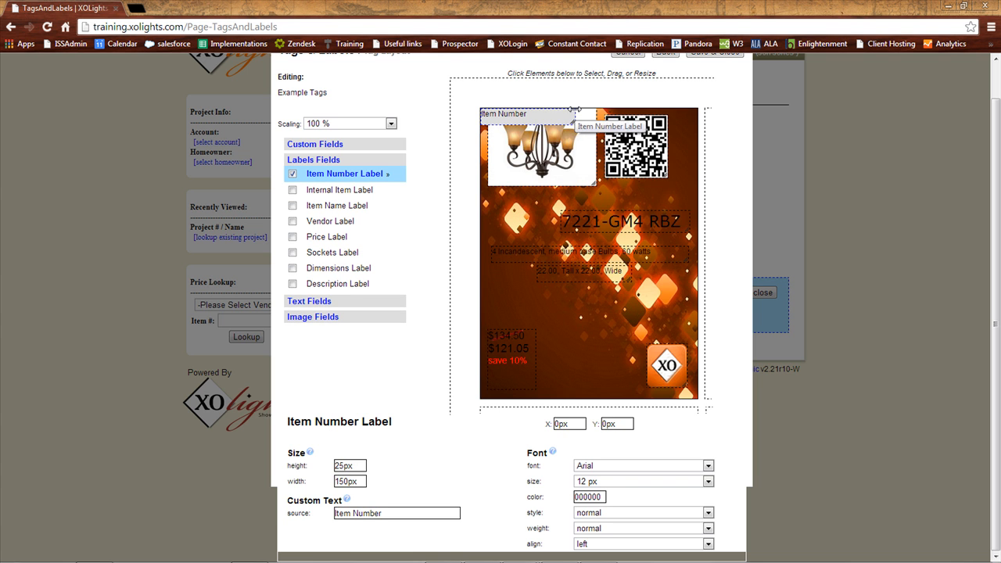
{"action": "left_click_drag", "start_coordinate": [574, 113], "coordinate": [558, 238]}
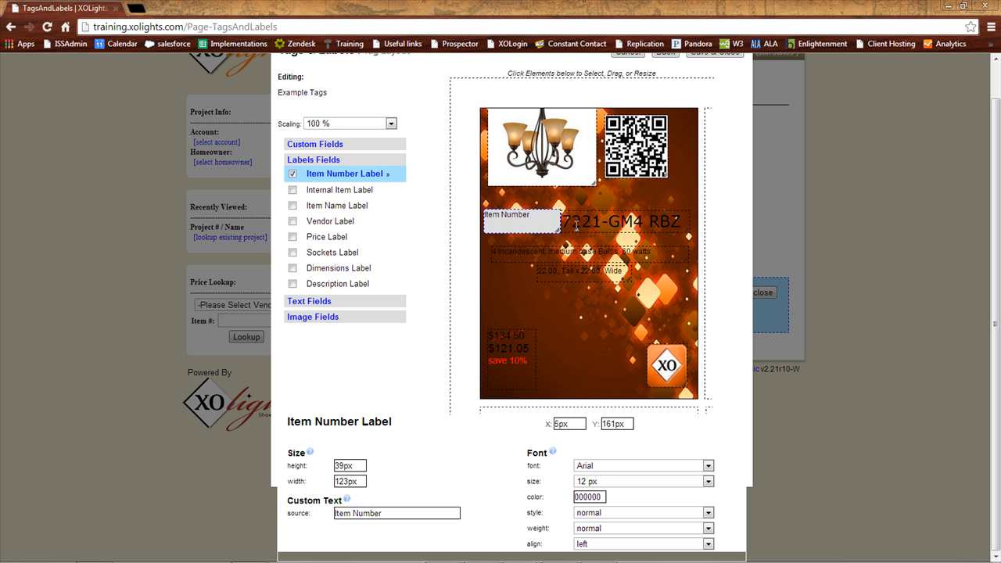
- Move the item number to about X 128, Y 163 px and set the Item Number Label's font size to 25 px
{"action": "left_click", "coordinate": [609, 223]}
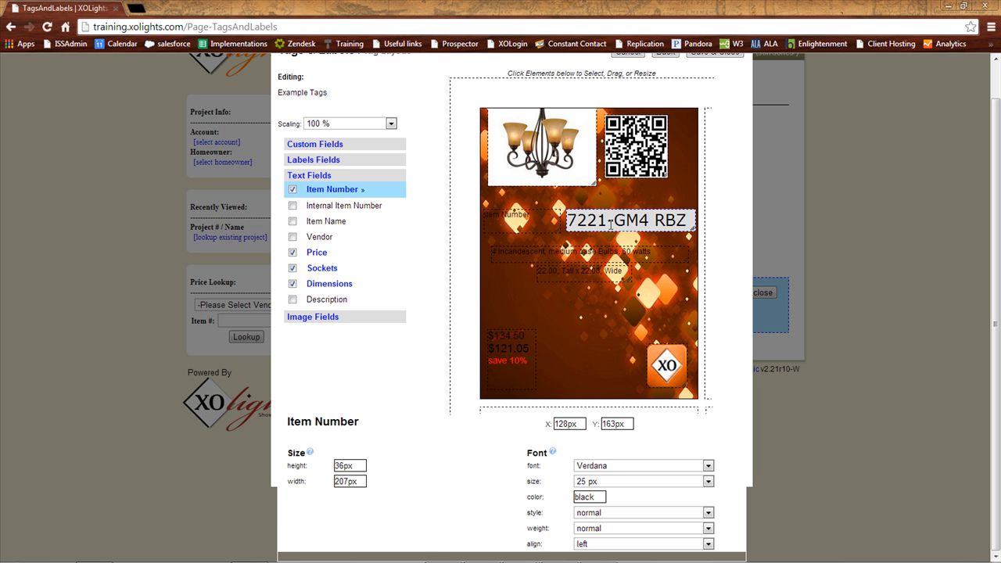
{"action": "left_click", "coordinate": [551, 229]}
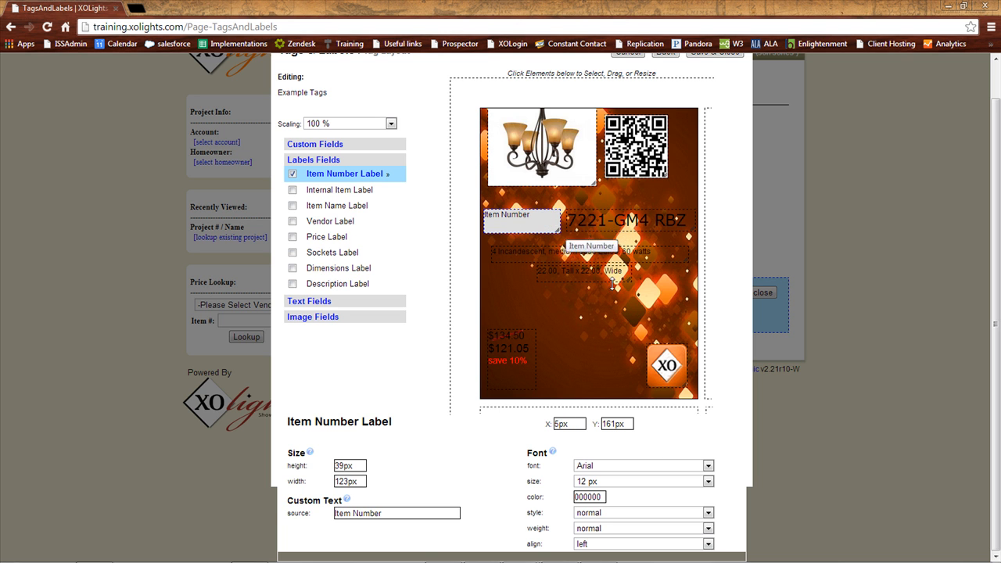
{"action": "left_click", "coordinate": [613, 483]}
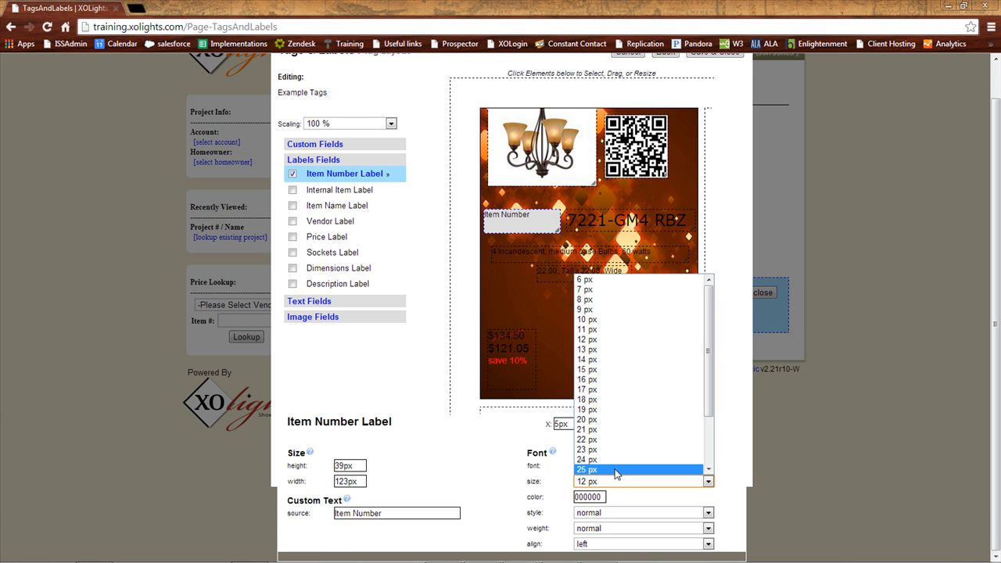
{"action": "left_click", "coordinate": [616, 469]}
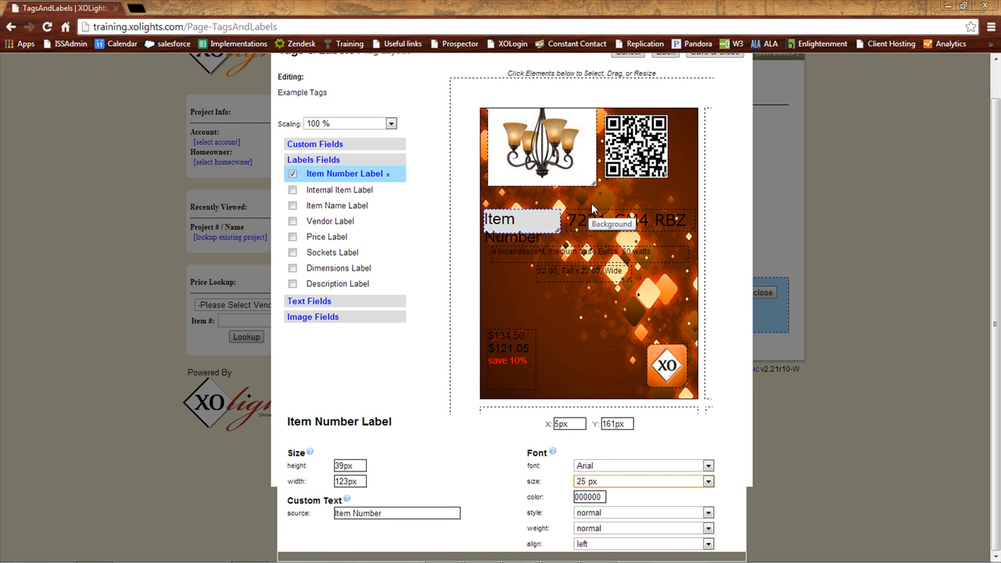
- Widen the Item Number Label to fit its text on one line and align it with the item number
{"action": "mouse_move", "coordinate": [559, 221]}
{"action": "left_mouse_down"}
{"action": "mouse_move", "coordinate": [614, 213]}
{"action": "mouse_move", "coordinate": [576, 216]}
{"action": "left_mouse_up"}
{"action": "left_click", "coordinate": [608, 219]}
{"action": "left_click", "coordinate": [563, 222]}
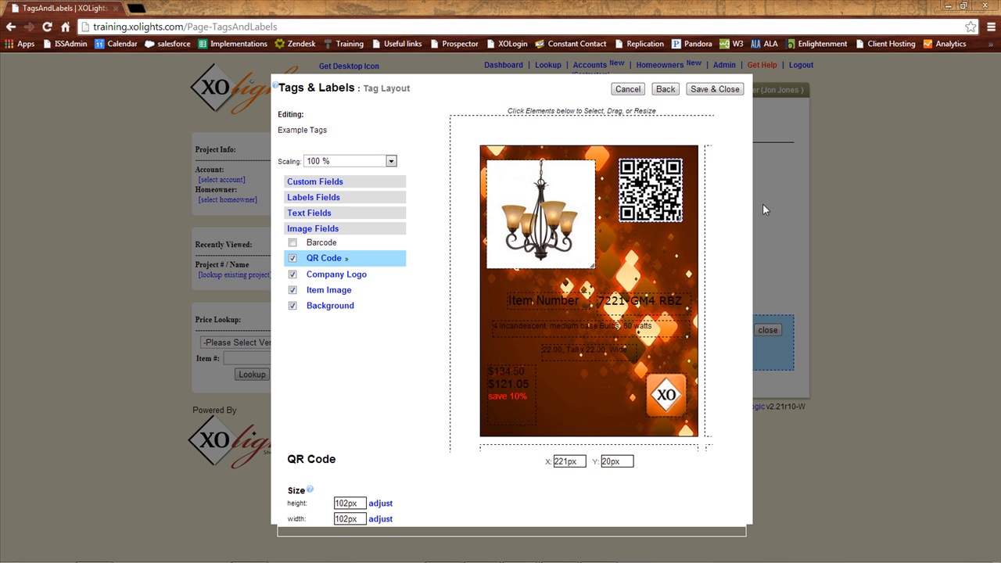
- Shift the item image slightly toward the tag's top edge and move the QR code to about X 231, Y 13 px
{"action": "left_click_drag", "start_coordinate": [567, 216], "coordinate": [570, 211]}
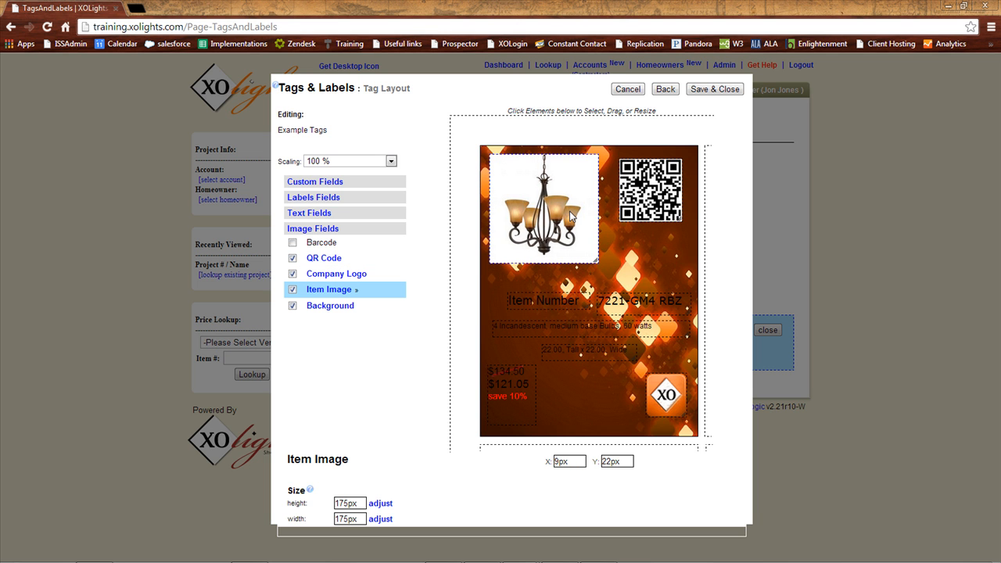
{"action": "left_click_drag", "start_coordinate": [643, 201], "coordinate": [649, 196]}
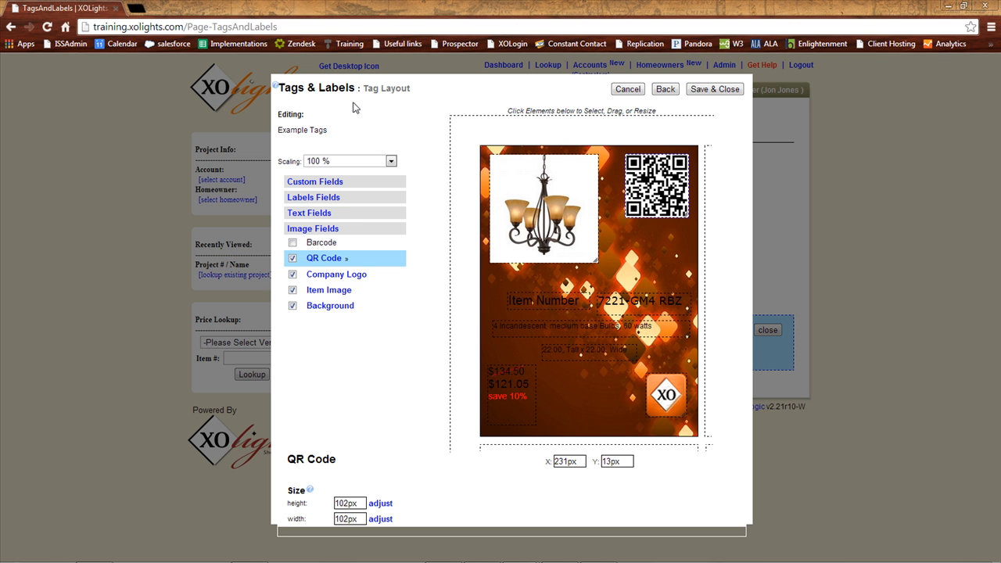
- Add the Custom Text 1 field, about 152 × 74 px, between the price and the logo at about X 95, Y 359 px
{"action": "left_click", "coordinate": [322, 185]}
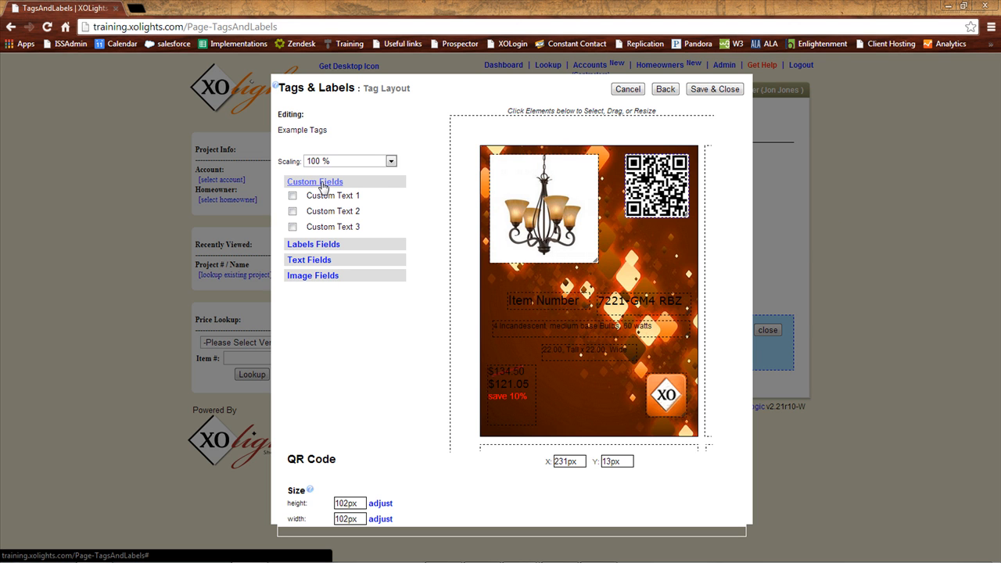
{"action": "left_click", "coordinate": [293, 196]}
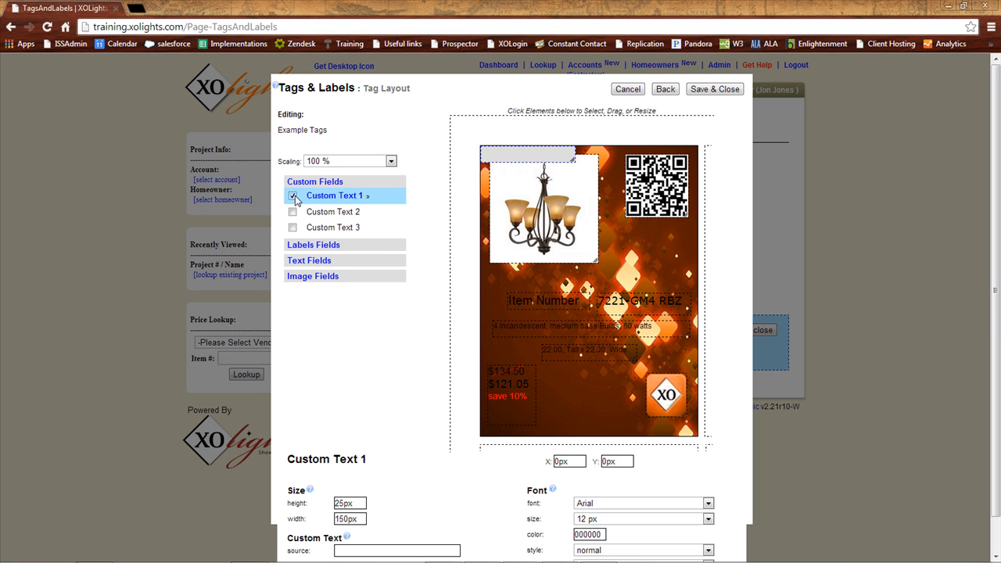
{"action": "left_click_drag", "start_coordinate": [540, 156], "coordinate": [607, 422]}
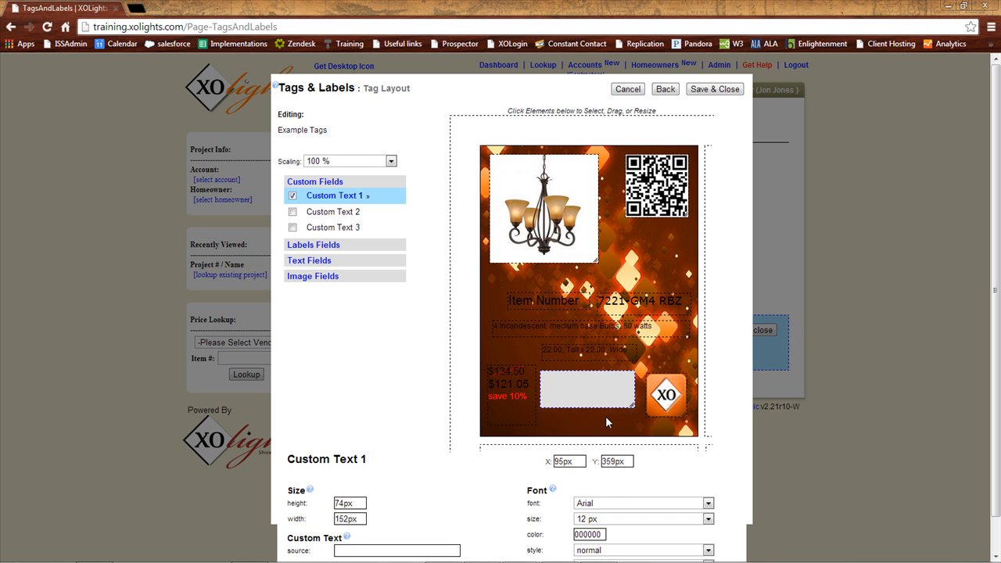
- Enter "Excellence in Lighting!" as the source text of Custom Text 1
{"action": "left_click_drag", "start_coordinate": [996, 272], "coordinate": [996, 307]}
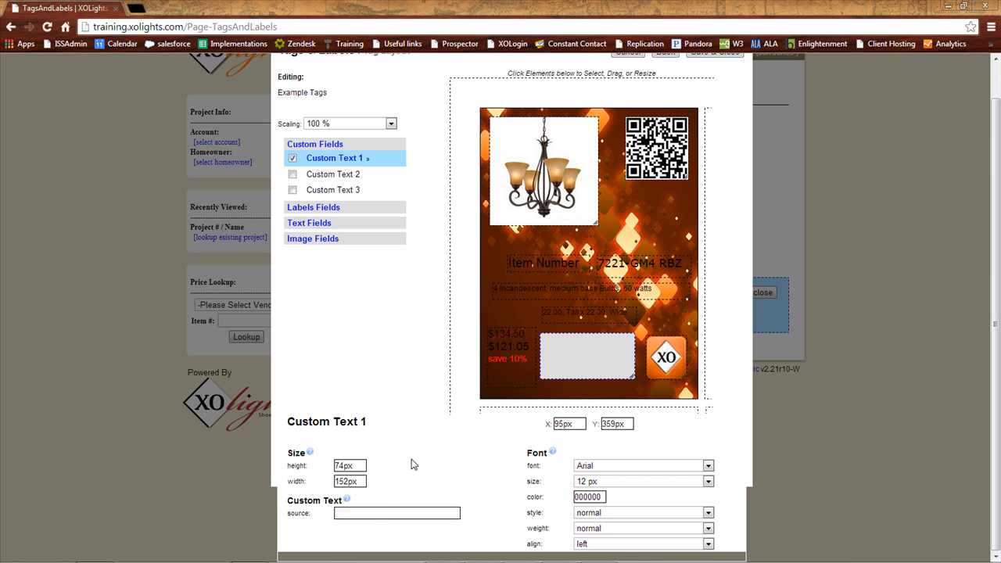
{"action": "left_click", "coordinate": [342, 513]}
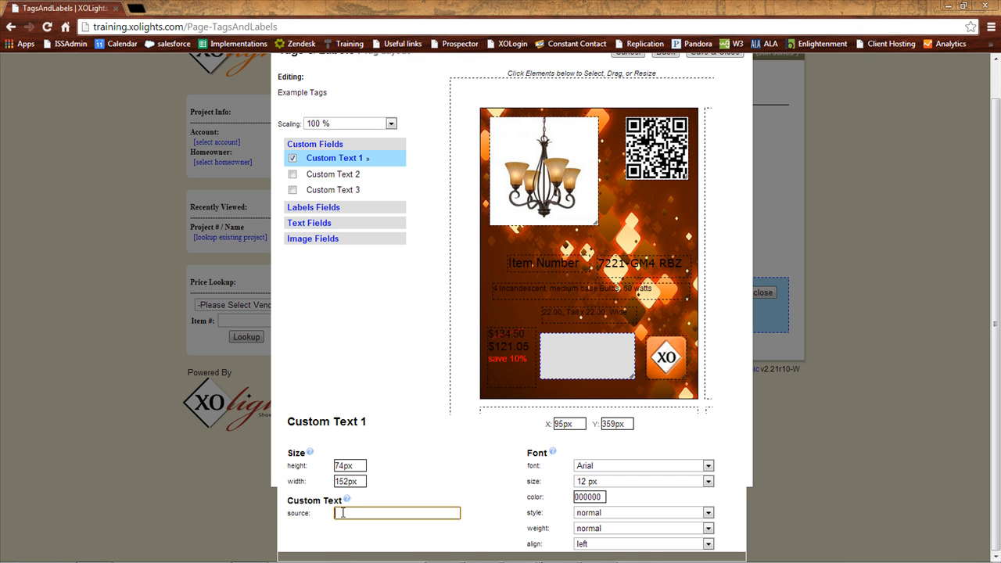
{"action": "type", "text": "Excellence in Lighting!"}
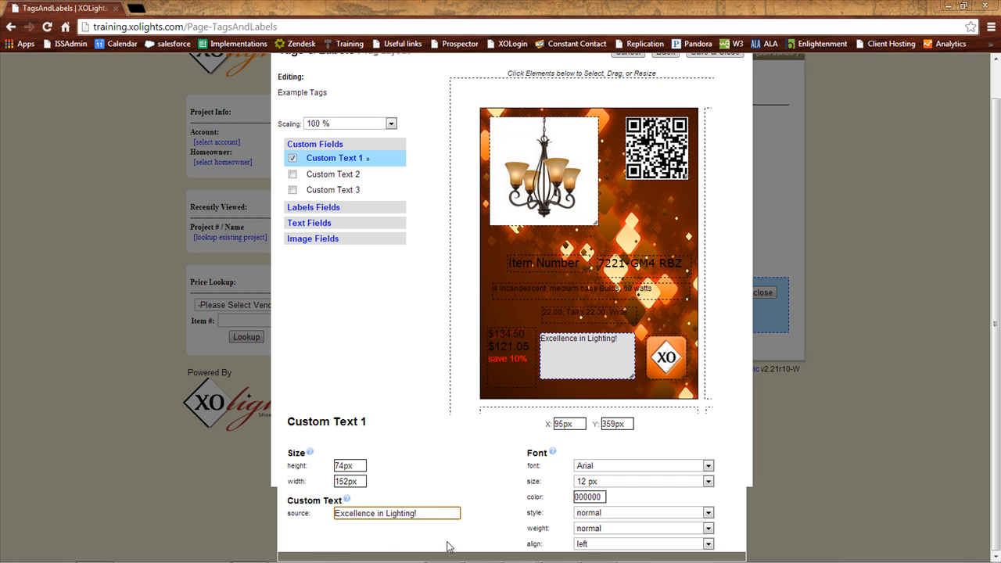
- Make Custom Text 1 italic and centered, and shrink its box to about 24 px high at about X 101, Y 410 px
{"action": "left_click", "coordinate": [649, 513]}
{"action": "left_click", "coordinate": [642, 535]}
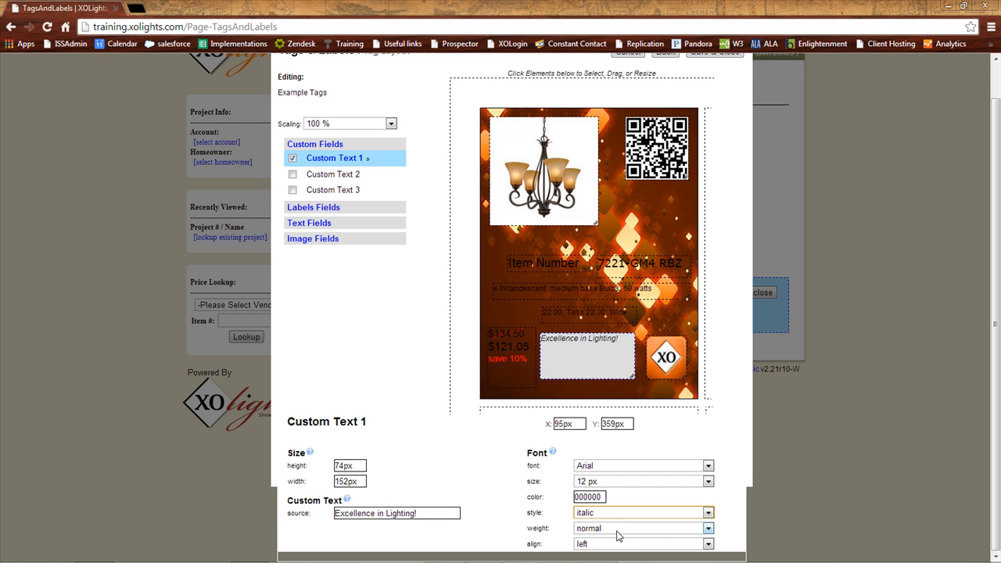
{"action": "left_click", "coordinate": [618, 544]}
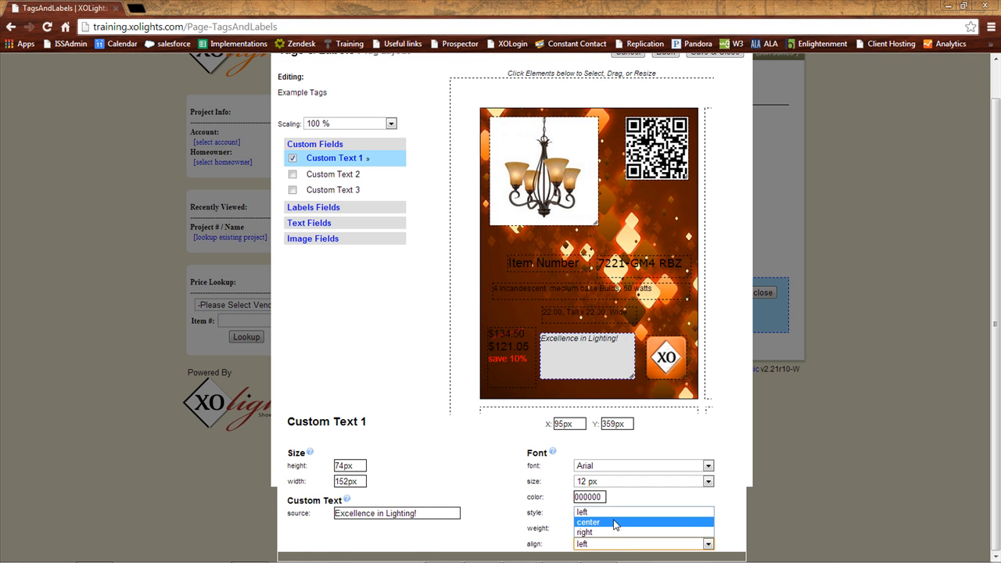
{"action": "left_click", "coordinate": [614, 522]}
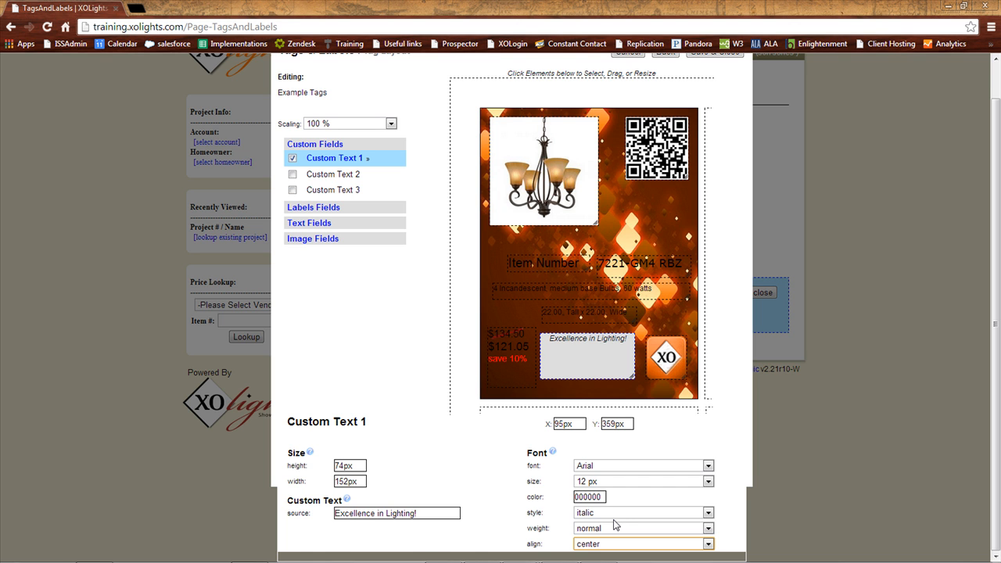
{"action": "mouse_move", "coordinate": [581, 384]}
{"action": "left_mouse_down"}
{"action": "mouse_move", "coordinate": [581, 347]}
{"action": "mouse_move", "coordinate": [591, 373]}
{"action": "left_mouse_up"}
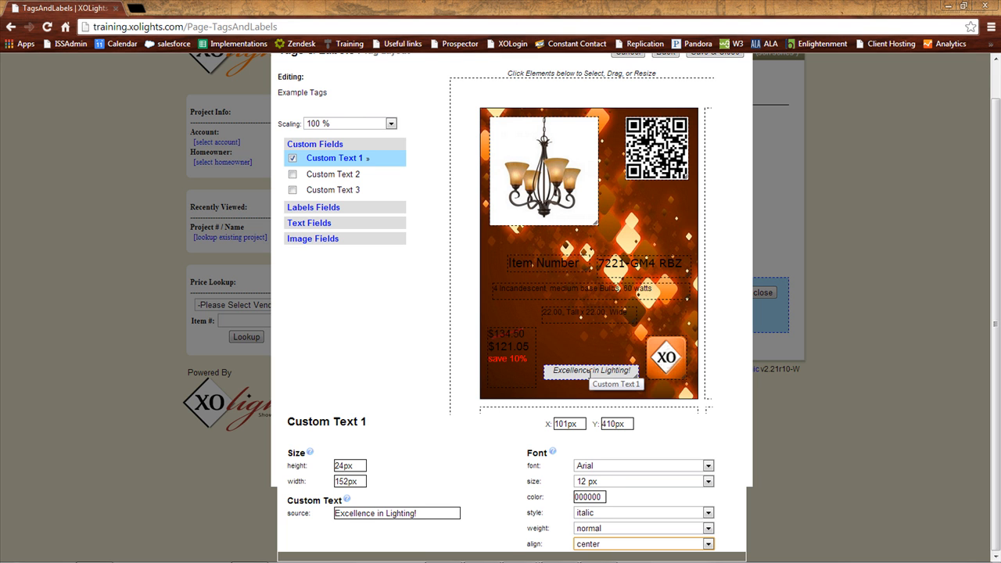
- Move the company logo to about X 264, Y 348 px
{"action": "left_click", "coordinate": [665, 357]}
{"action": "left_click", "coordinate": [581, 432]}
{"action": "left_click", "coordinate": [618, 433]}
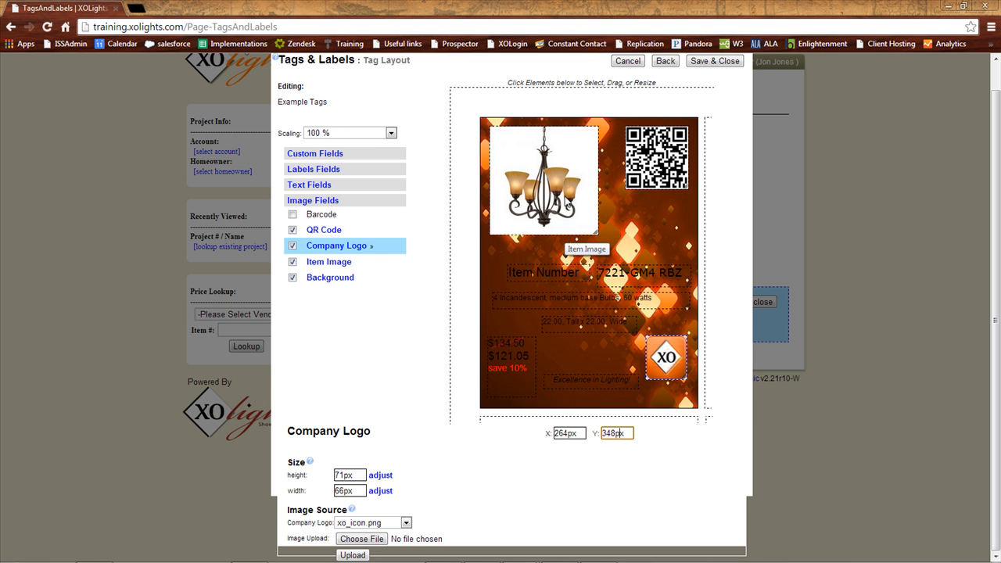
- Move the item image down to about Y 21 px, set its X position to 0 px and open its Y position for editing
{"action": "left_click", "coordinate": [565, 198]}
{"action": "left_click_drag", "start_coordinate": [563, 182], "coordinate": [567, 224]}
{"action": "double_click", "coordinate": [581, 460]}
{"action": "type", "text": "0"}
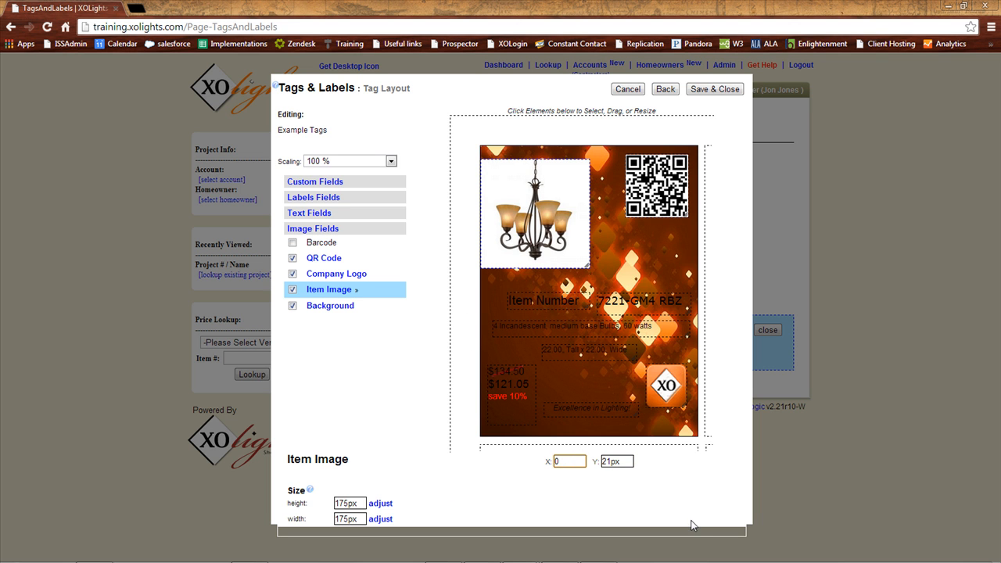
{"action": "left_click", "coordinate": [631, 460]}
{"action": "right_click", "coordinate": [523, 448]}
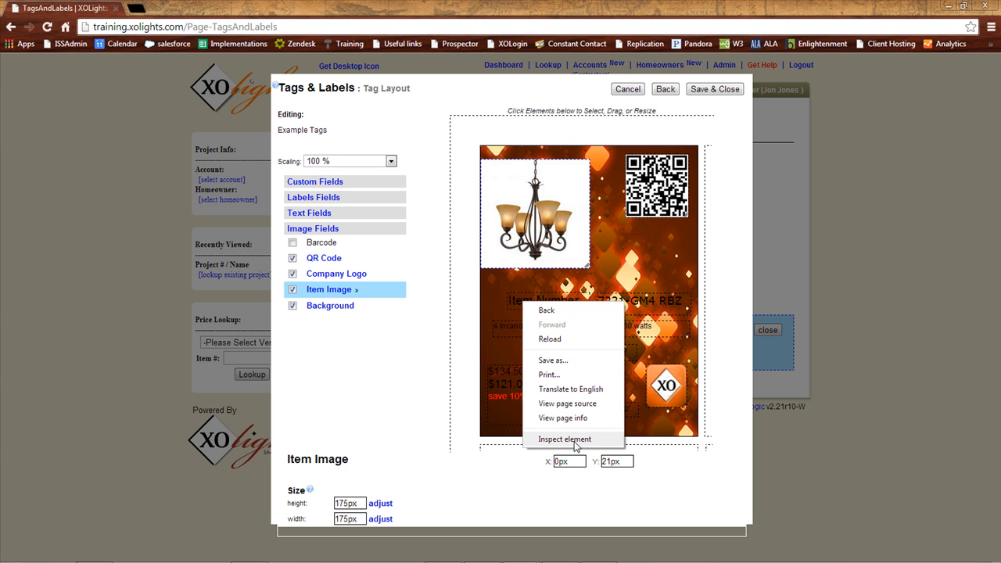
{"action": "left_click", "coordinate": [619, 462]}
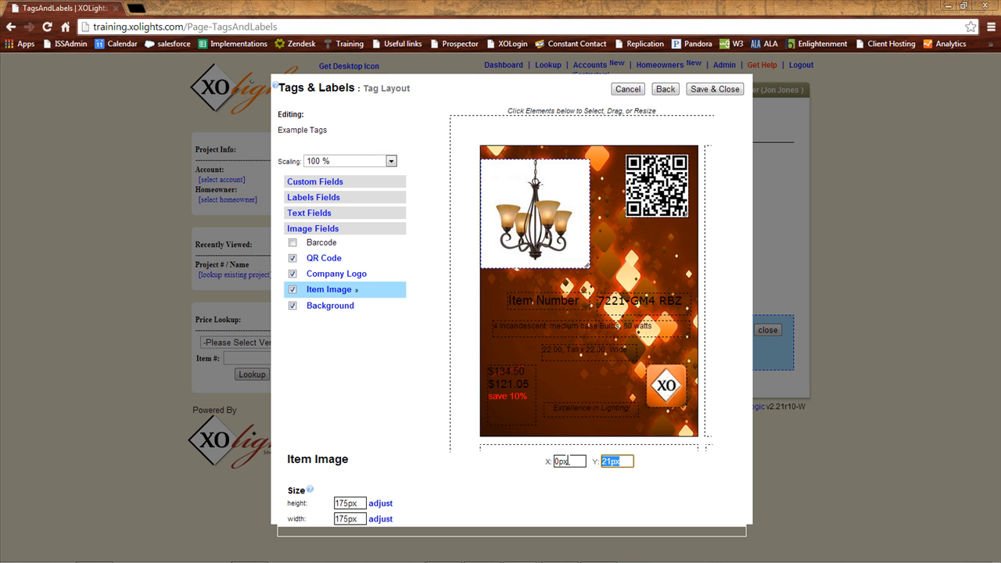